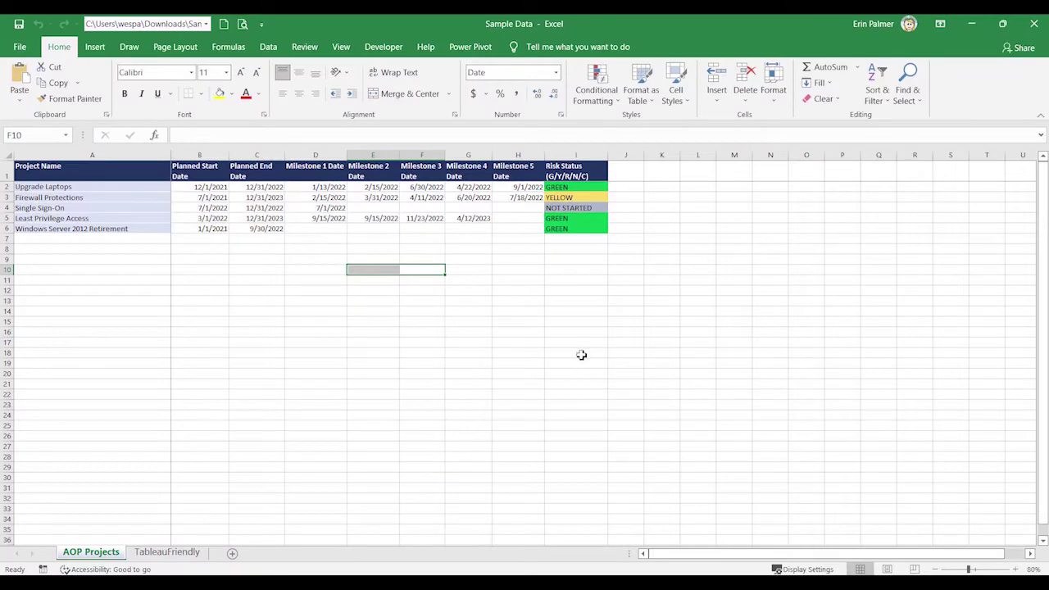
Zoom the AOP Projects sheet to 120% and select the B1:D2 start, end and Milestone 1 headers.
left_click(1014, 570)
left_click(1014, 570)
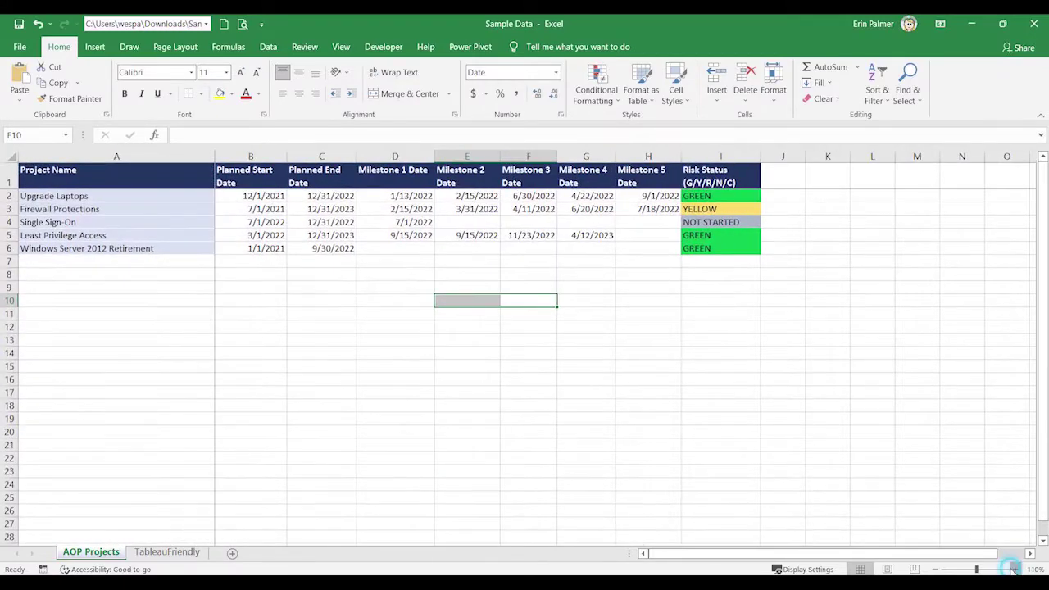
left_click(1014, 570)
left_click(1014, 569)
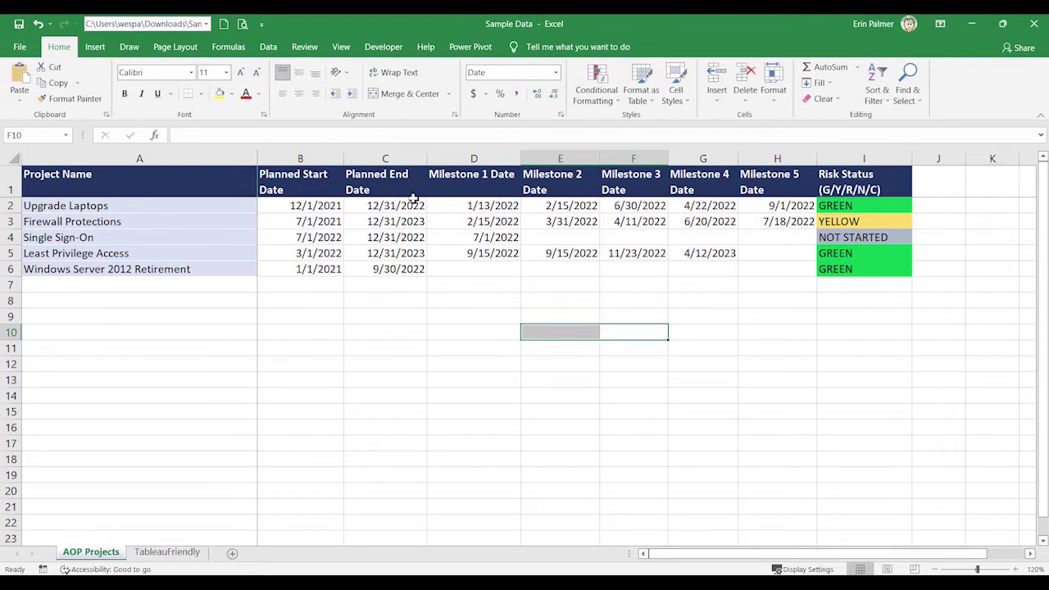
left_click_drag(320, 182, 781, 178)
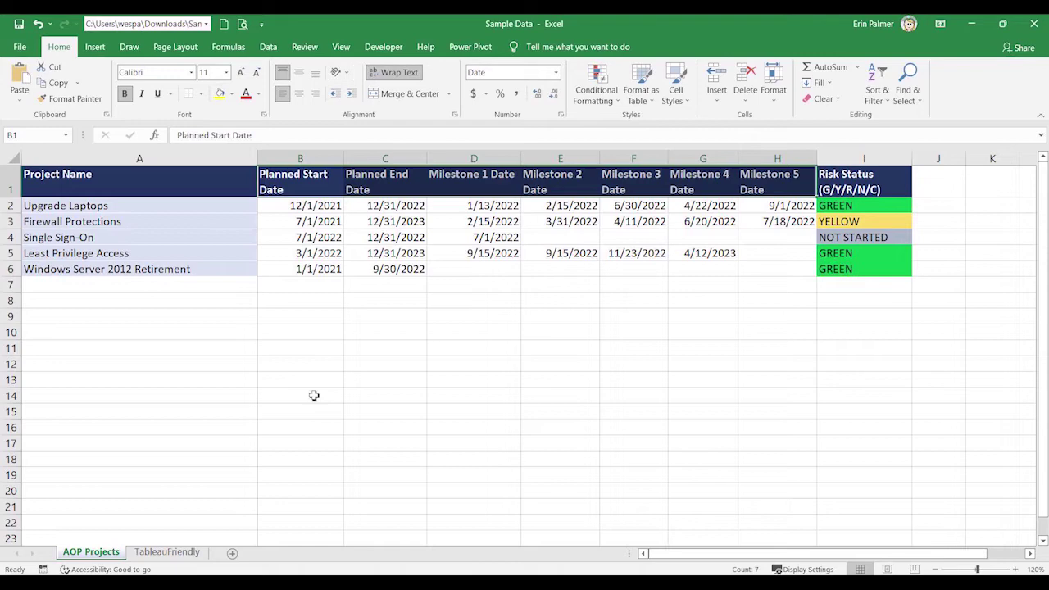
Review the TableauFriendly sheet's one-row-per-milestone layout, then return to the AOP Projects sheet.
left_click(174, 553)
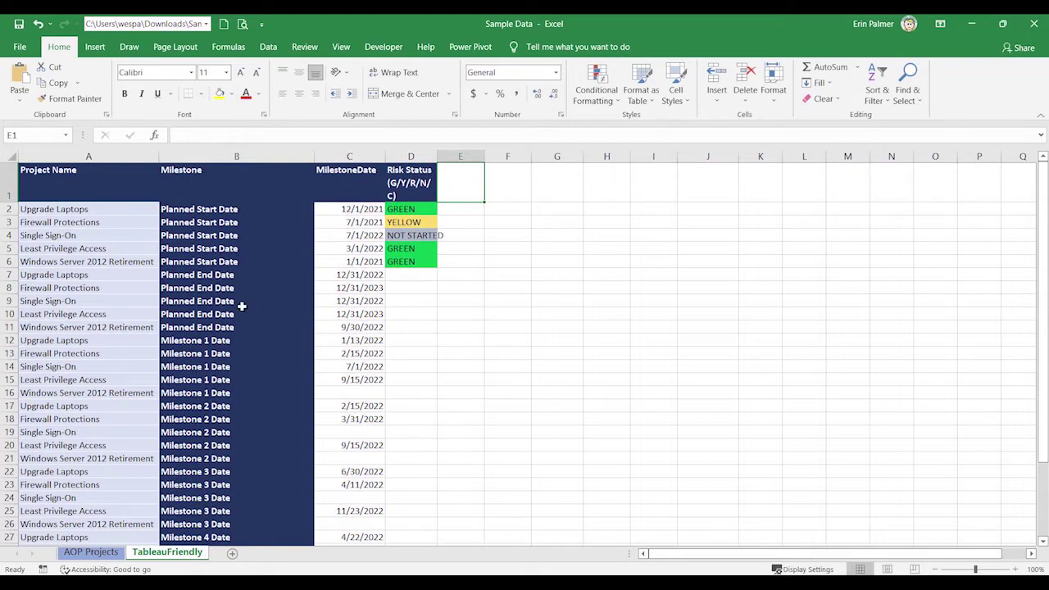
left_click(119, 555)
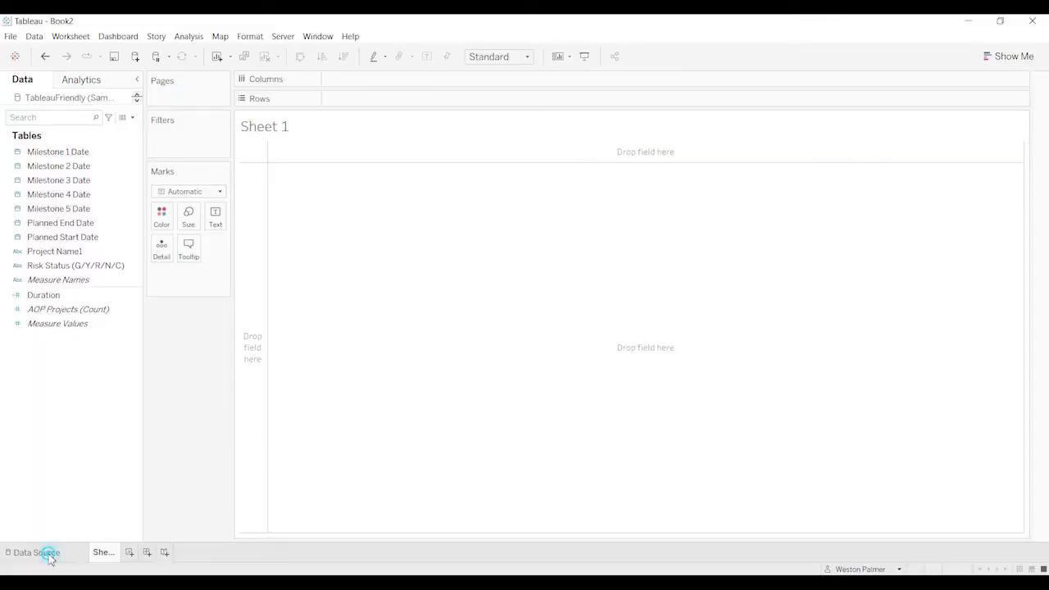
Put Project Name1 on Rows and review Duration's DATEDIFF('day', Planned Start Date, Planned End Date) calculation.
left_click(37, 552)
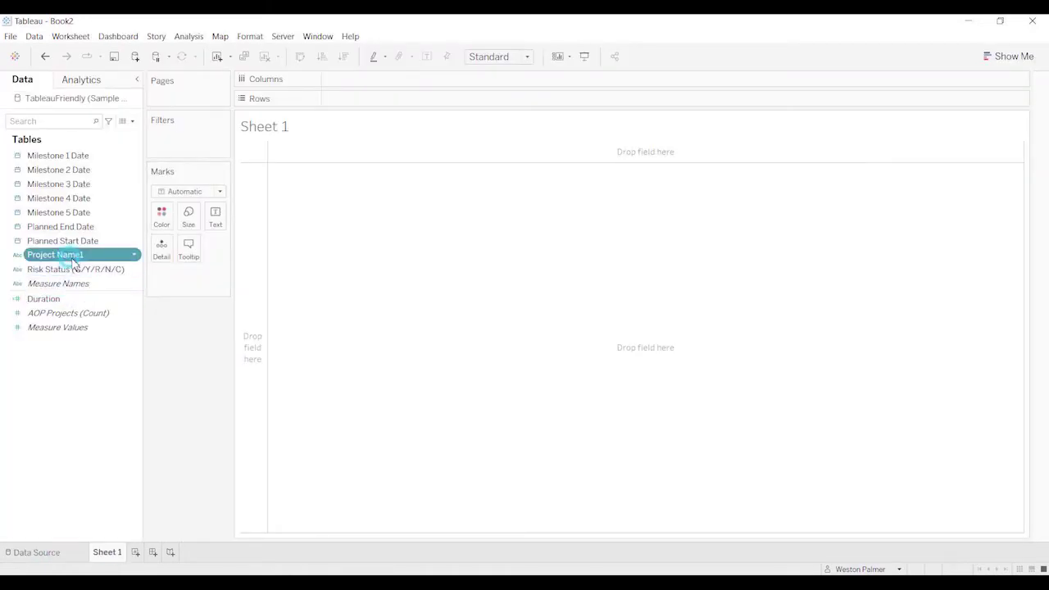
left_click_drag(70, 256, 370, 106)
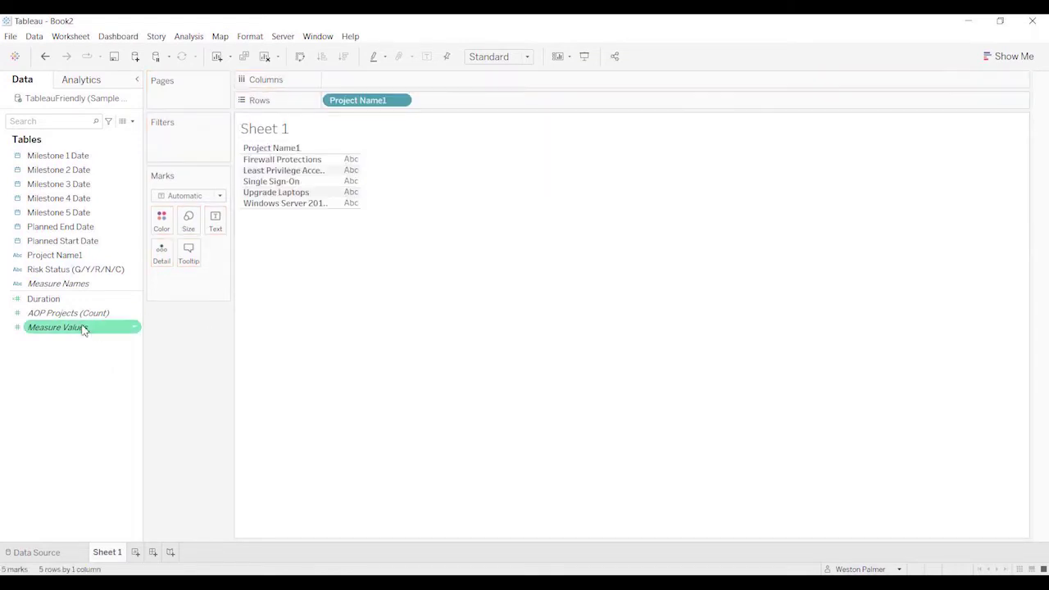
right_click(139, 305)
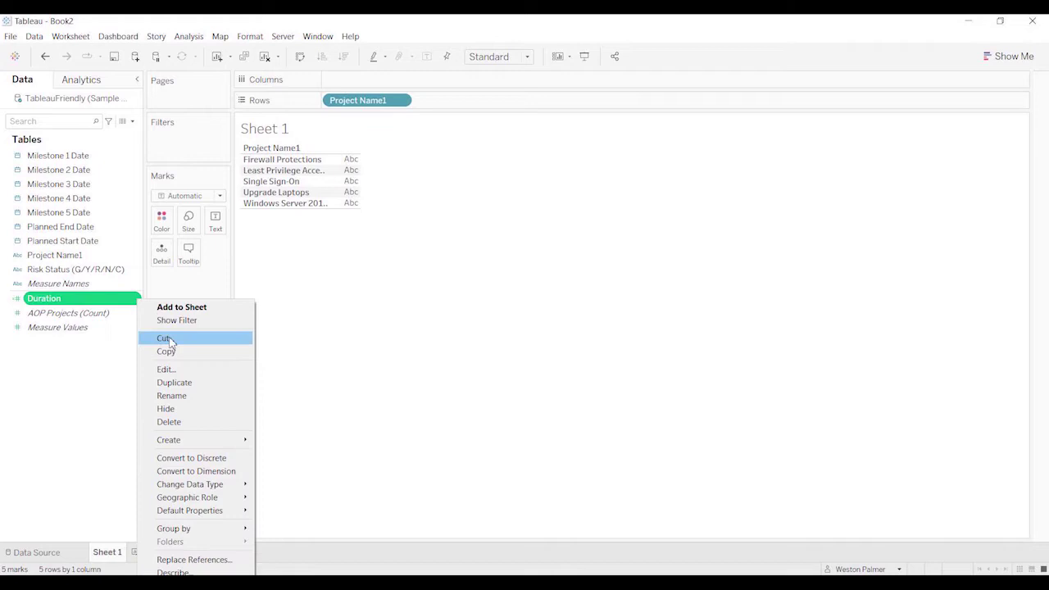
left_click(186, 369)
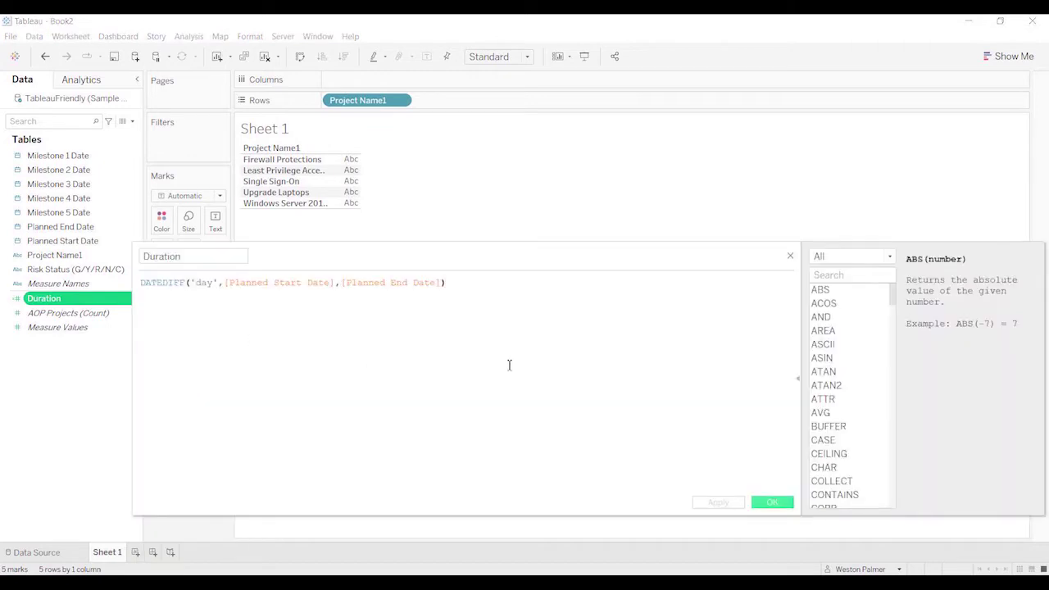
scroll(509, 365, "up", 5, "ctrl")
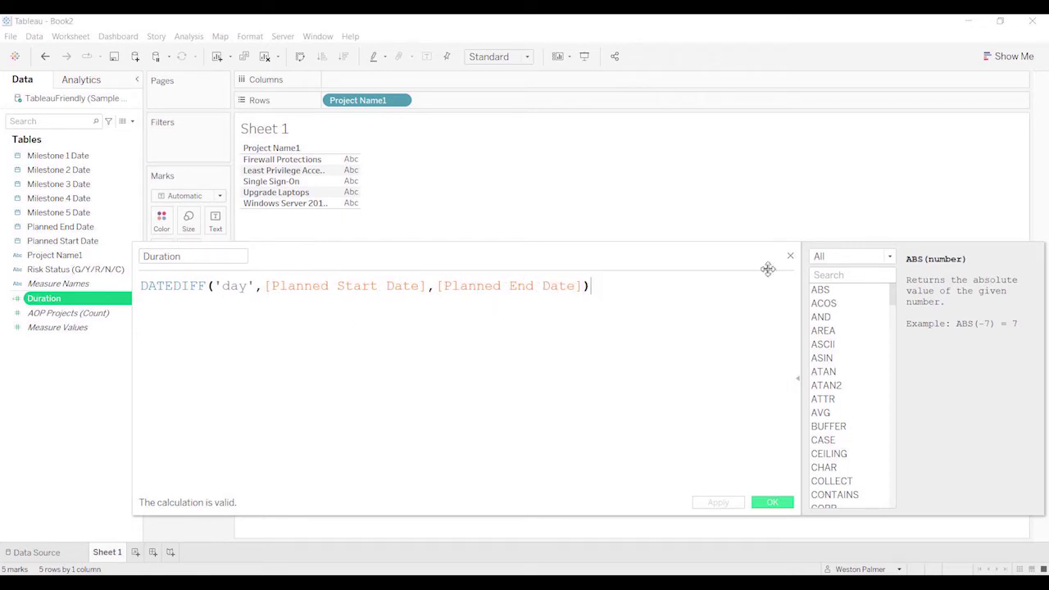
Place Planned Start Date on Columns as an exact date and size the bars by SUM(Duration).
left_click(790, 257)
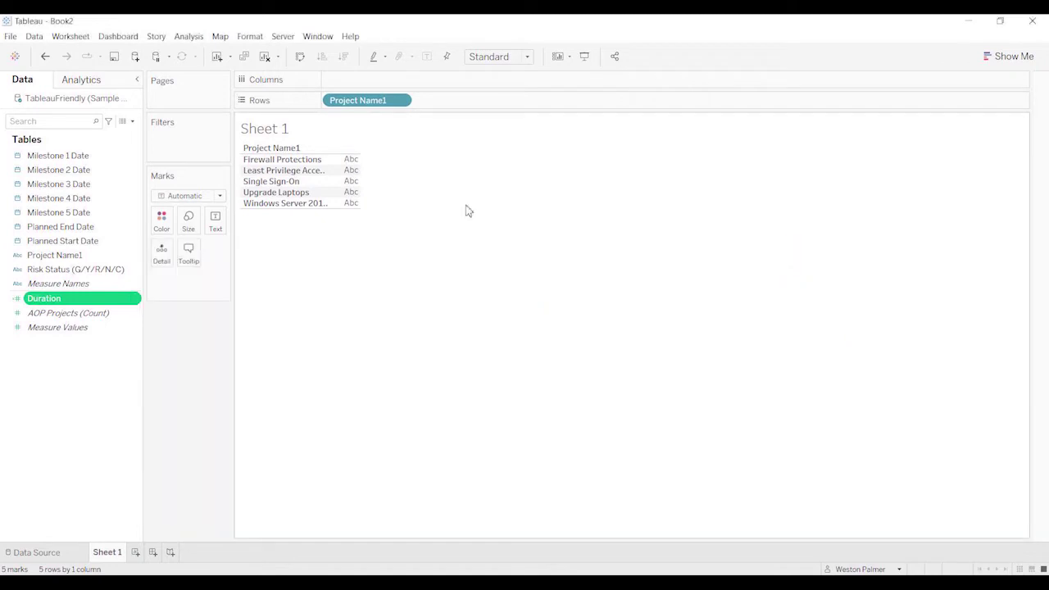
left_click(70, 247)
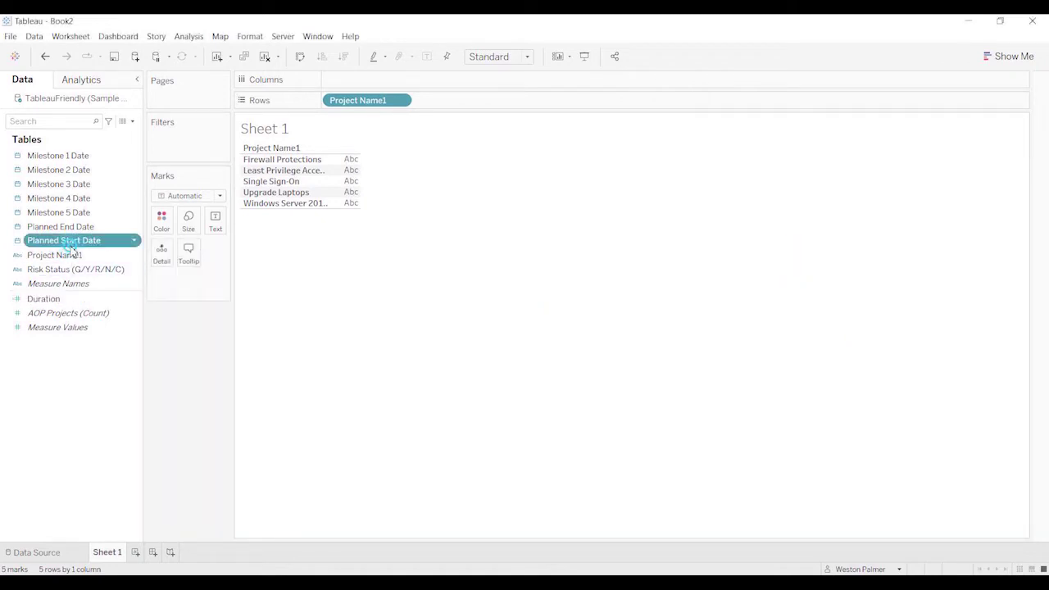
double_click(72, 246)
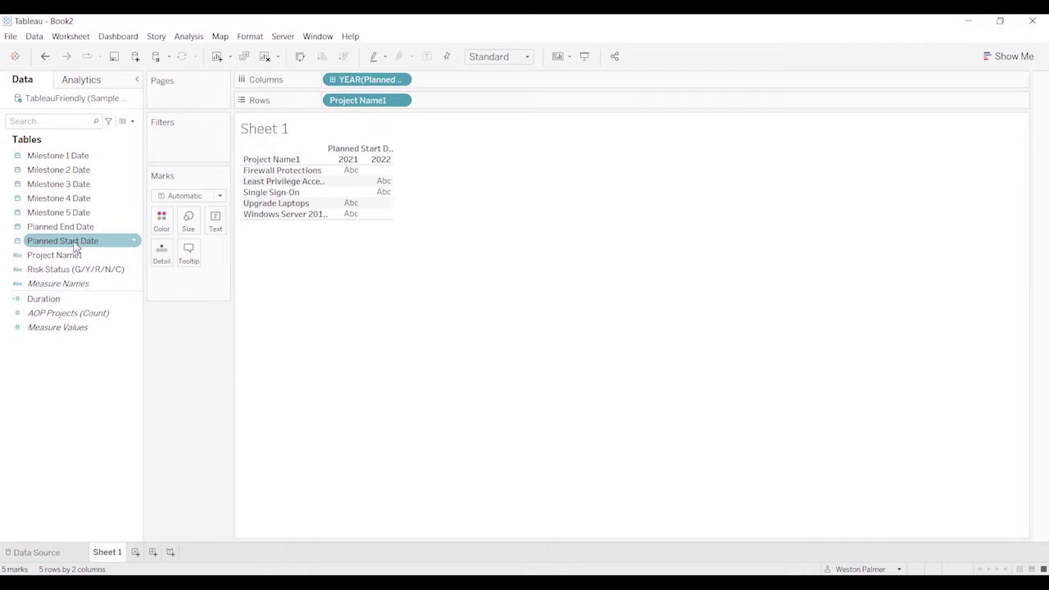
left_click(400, 79)
left_click(419, 405)
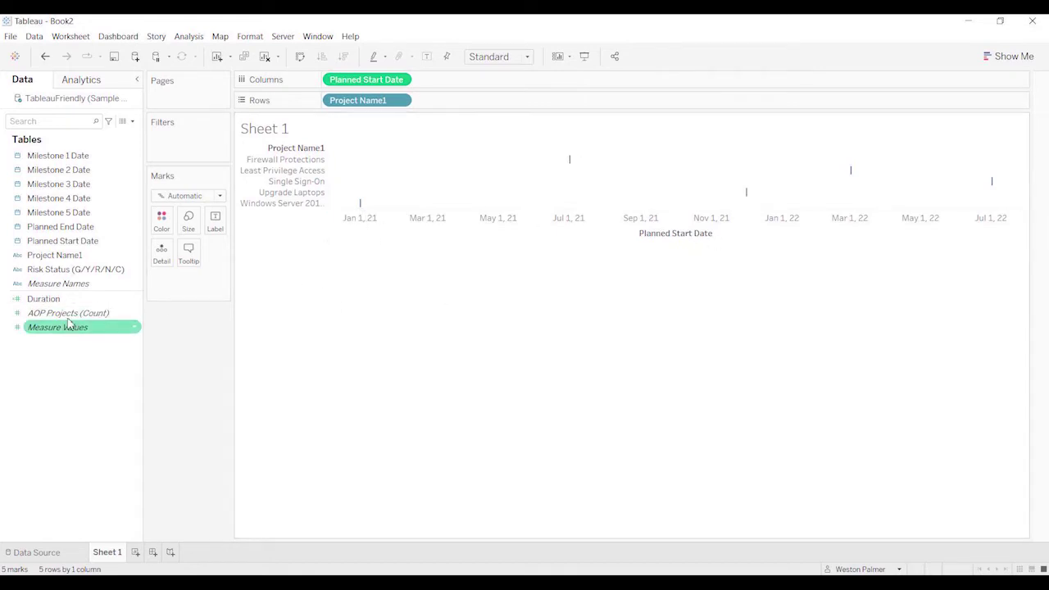
left_click_drag(78, 305, 186, 242)
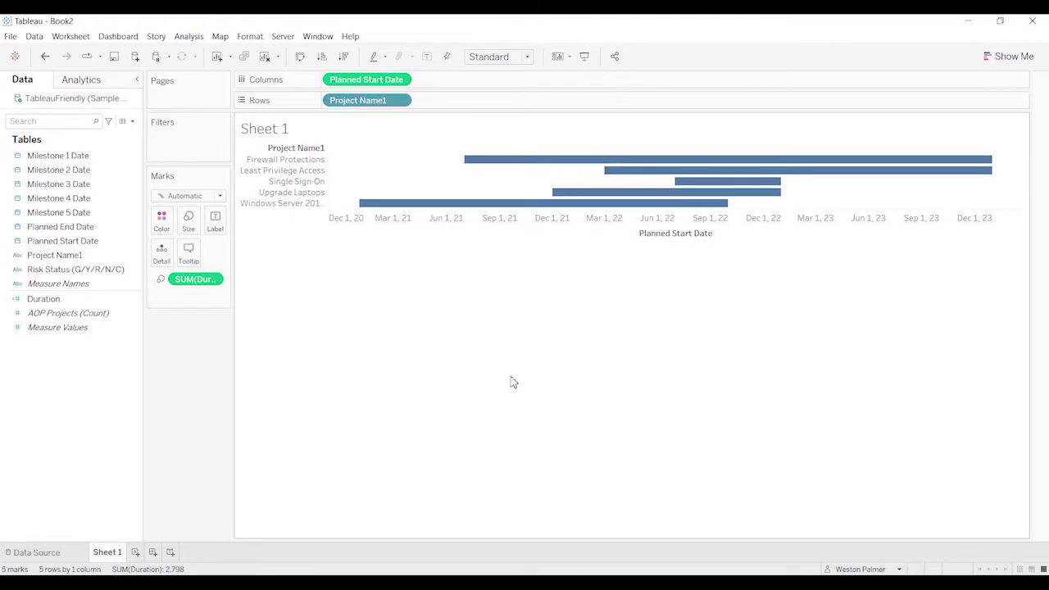
Add Milestone 1 Date to Columns ahead of the start dates, shown as an exact date.
left_click(66, 159)
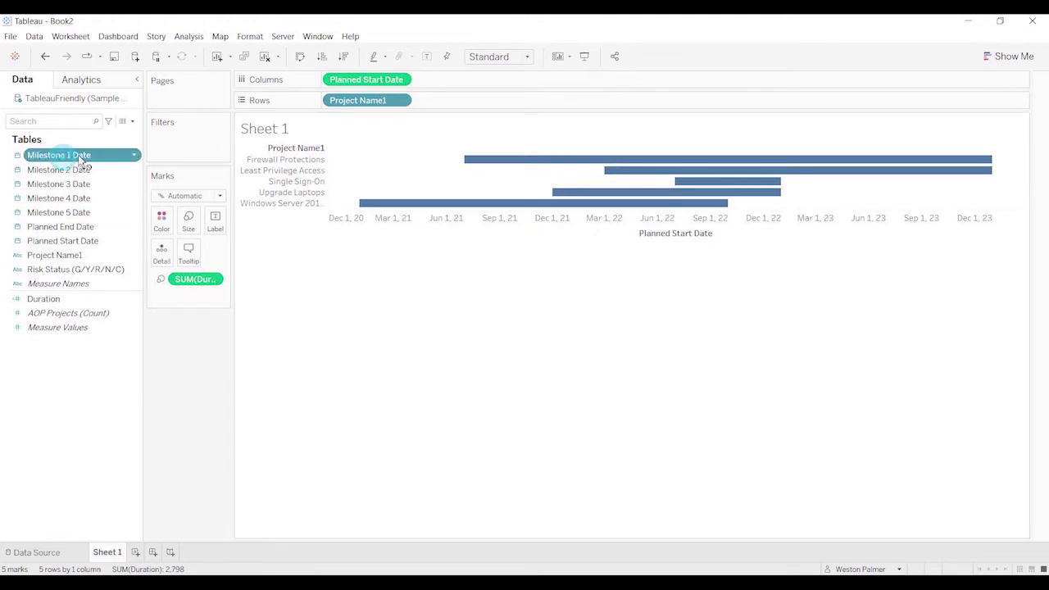
left_click_drag(81, 163, 365, 82)
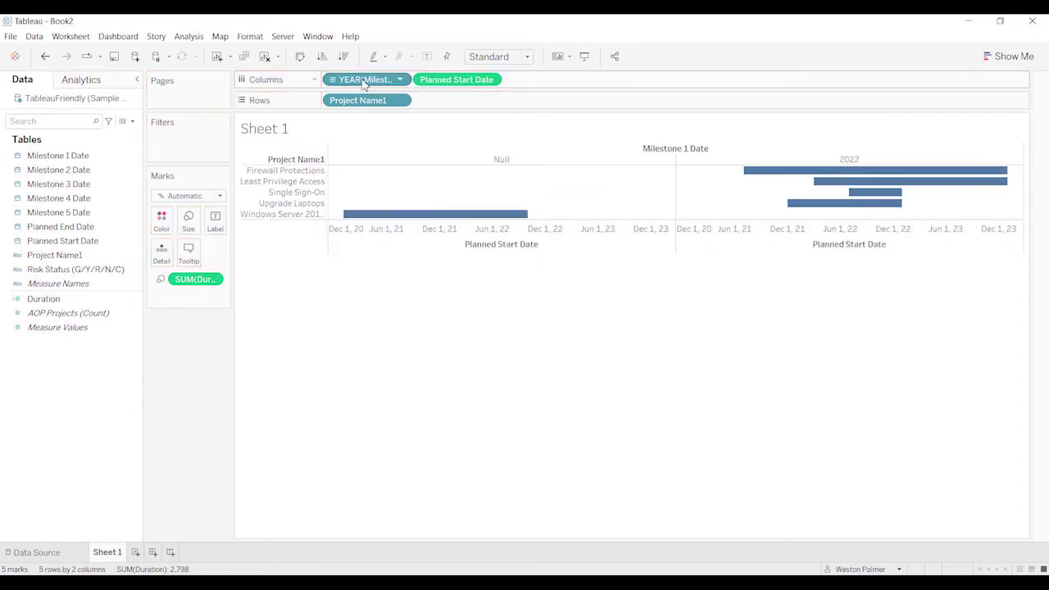
left_click(399, 79)
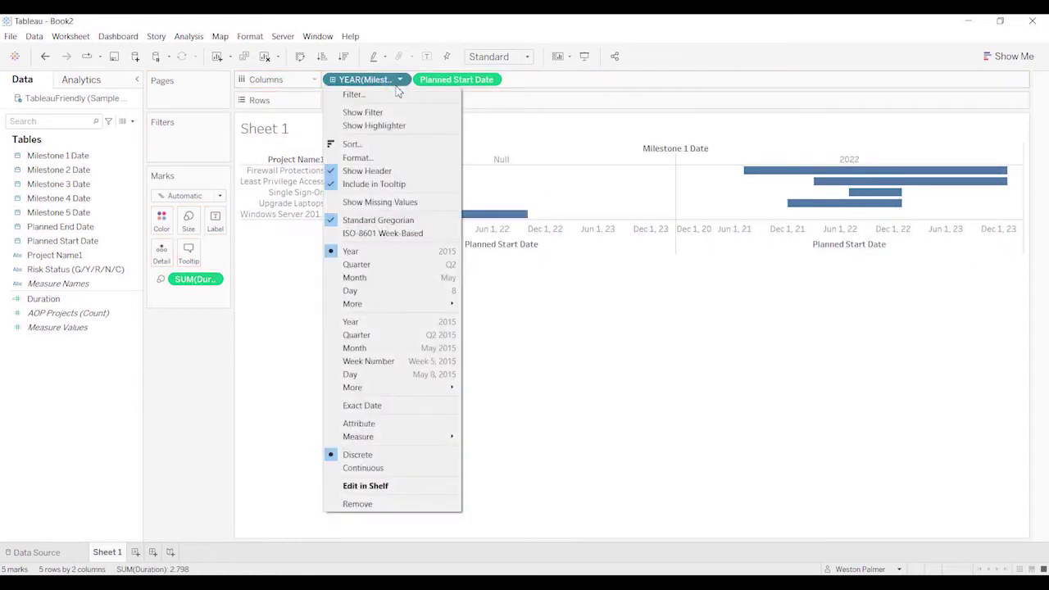
left_click(434, 405)
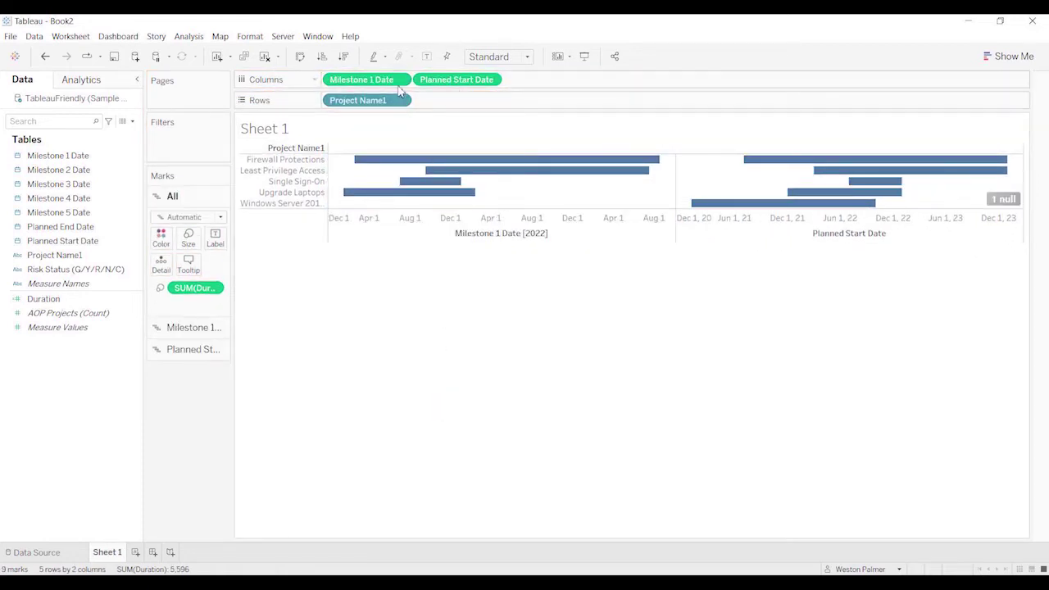
Make the Milestone 1 Date marks shapes and remove SUM(Duration) from them.
left_click(175, 328)
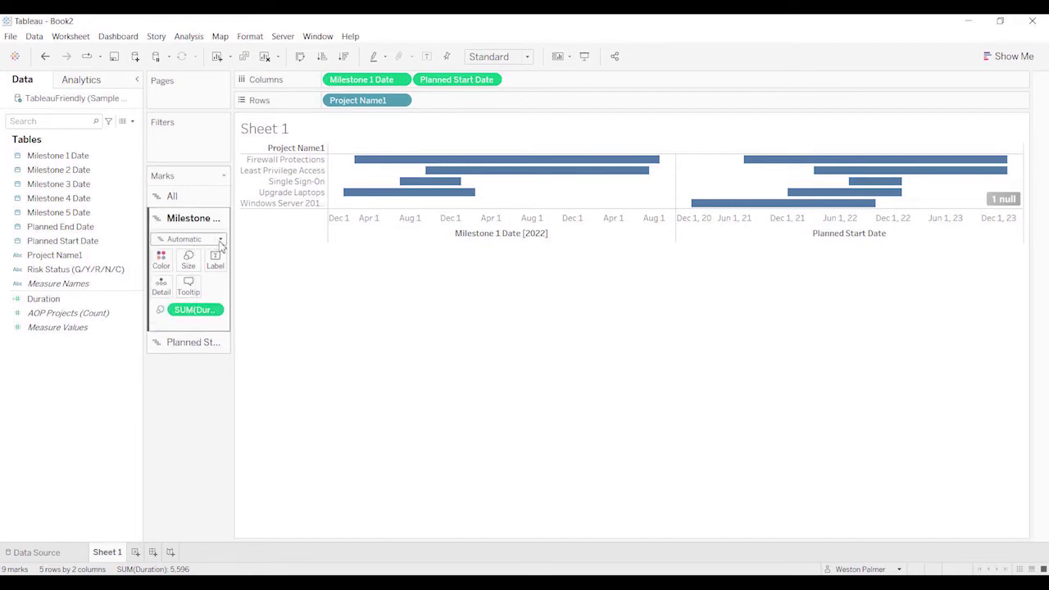
left_click(219, 240)
left_click(179, 339)
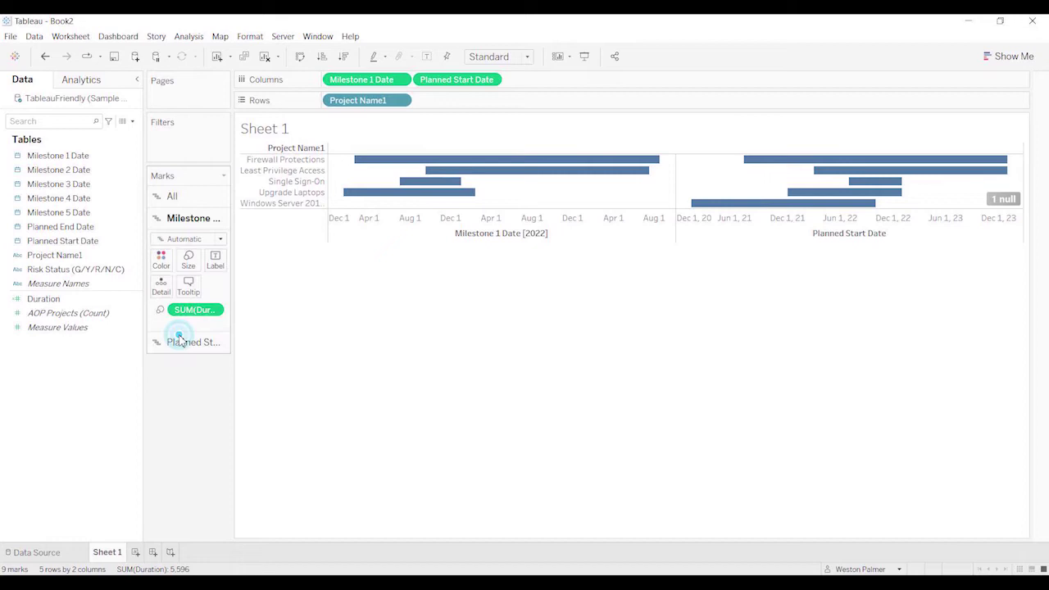
left_click_drag(200, 309, 187, 457)
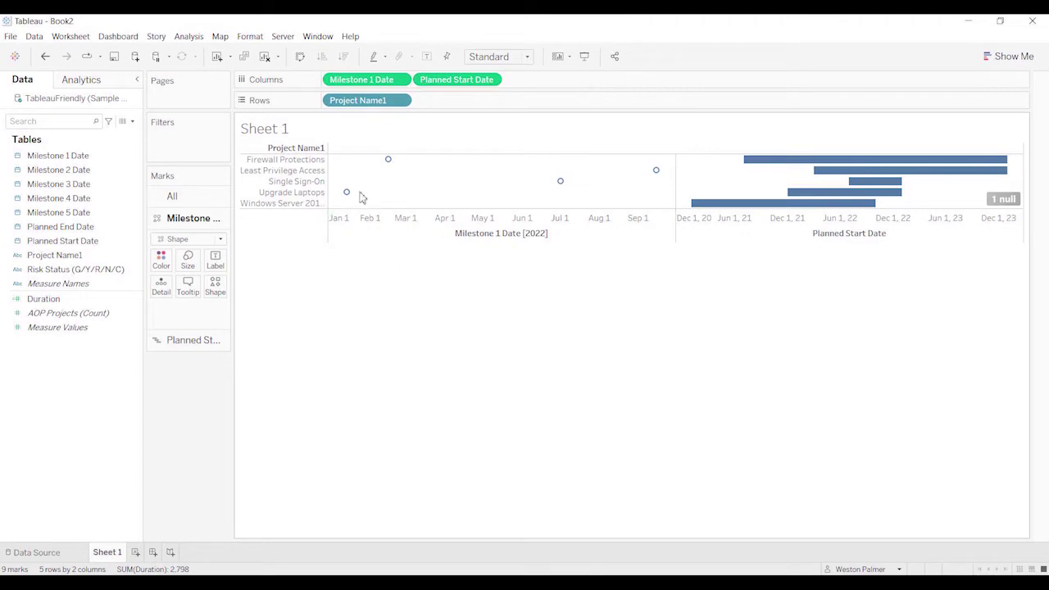
mouse_move(347, 202)
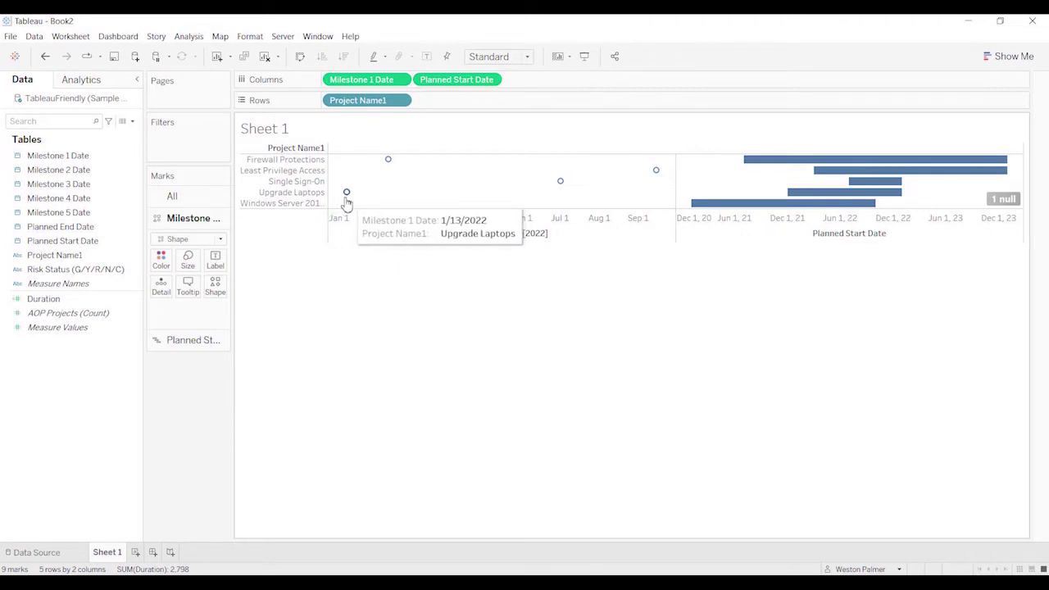
Combine the Planned Start Date and Milestone 1 Date axes into a synchronized dual axis.
left_click(352, 220)
right_click(352, 220)
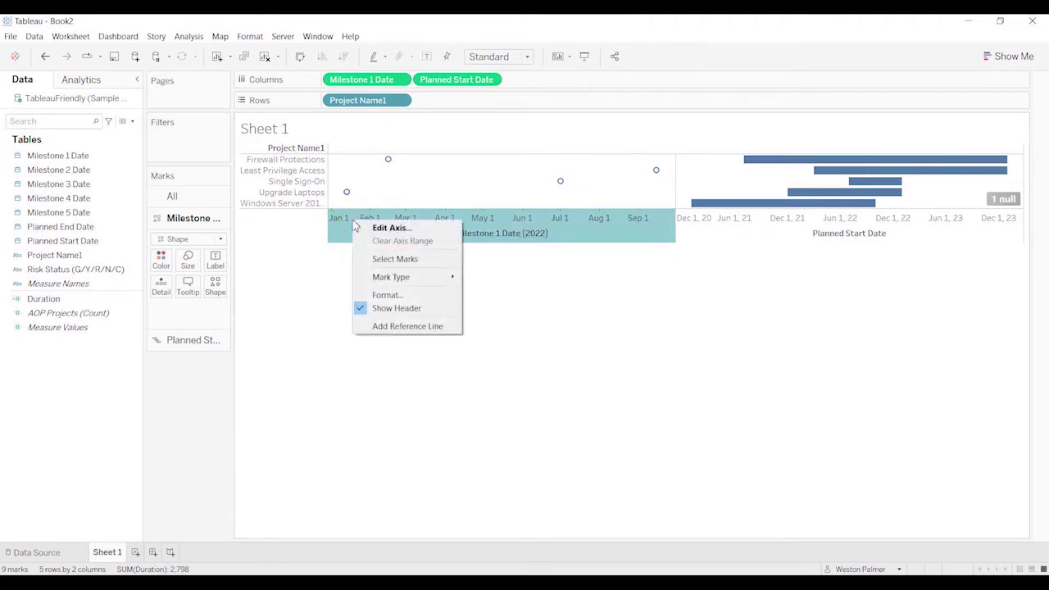
left_click(834, 213)
right_click(834, 213)
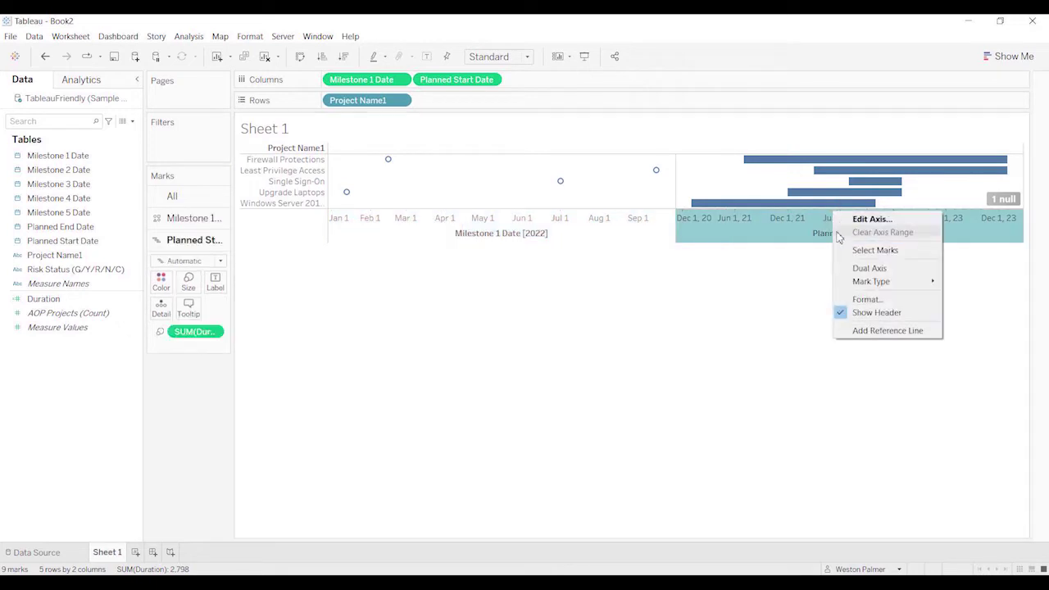
left_click(872, 267)
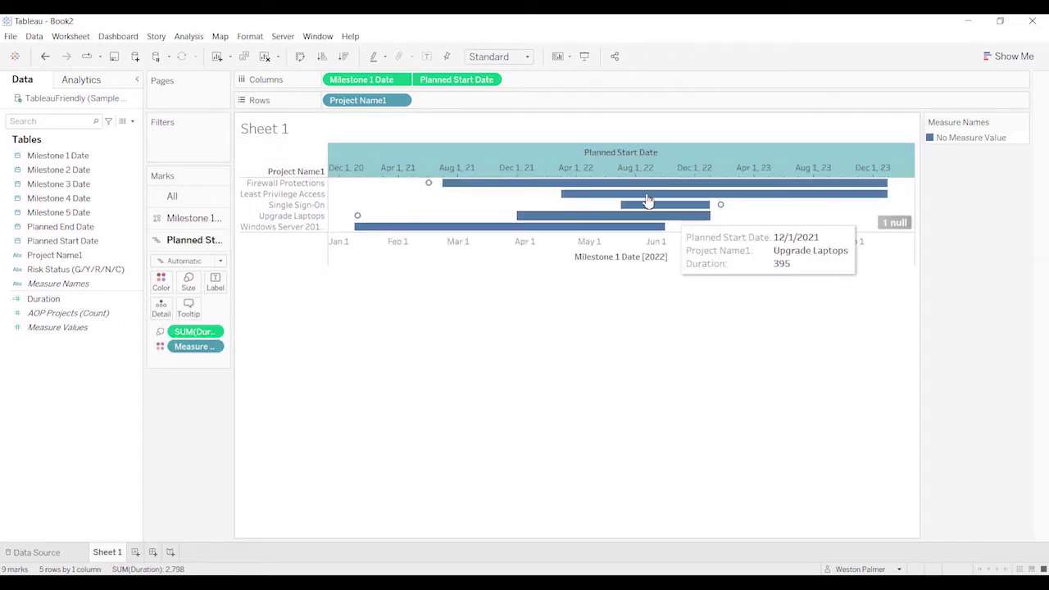
right_click(617, 169)
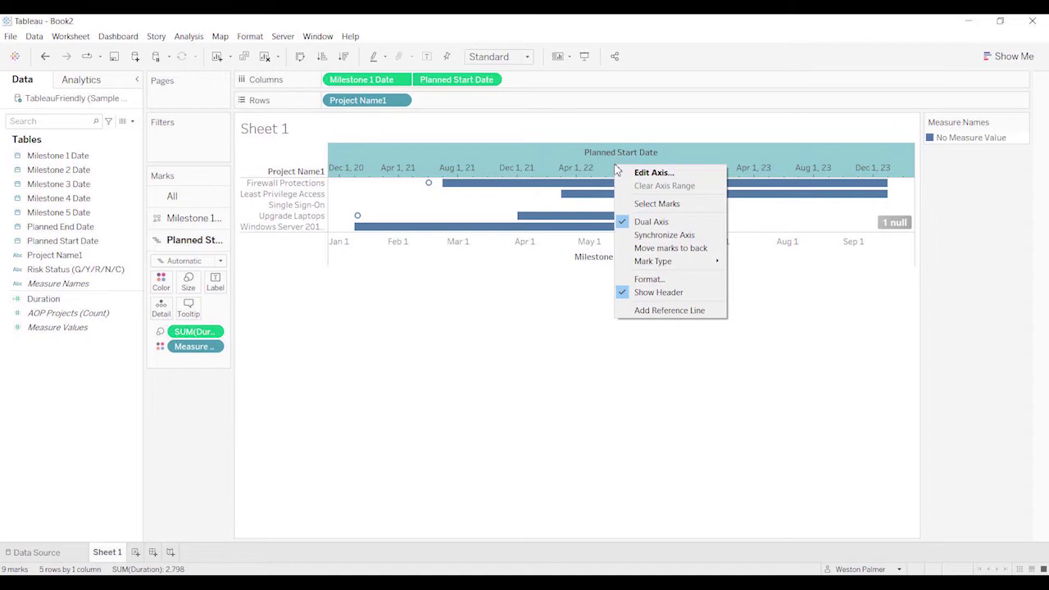
left_click(664, 235)
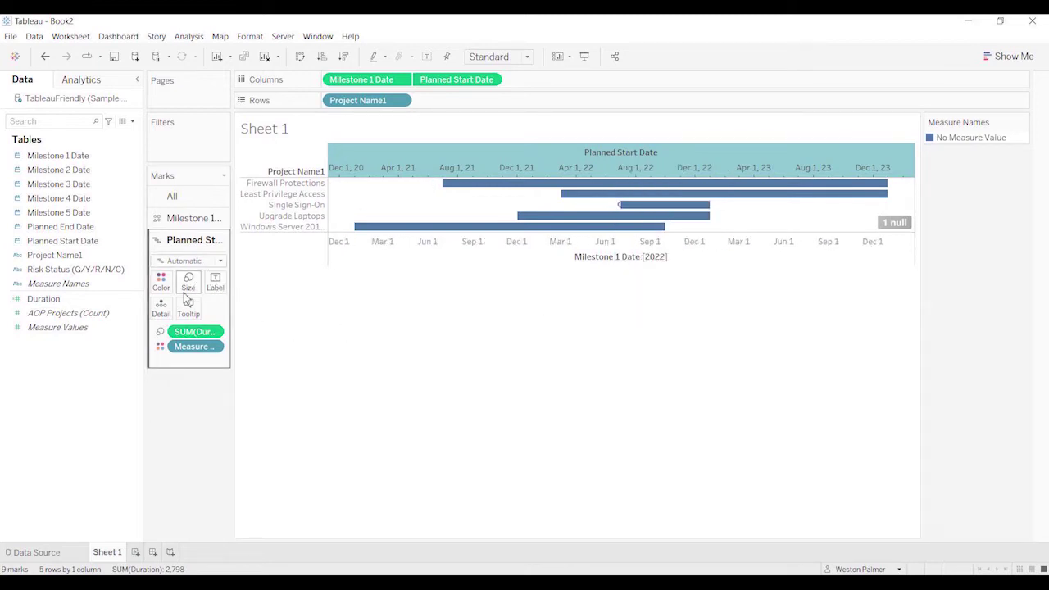
Assign red to No Measure Value in the milestone colours, then undo the bar recolouring.
left_click(156, 218)
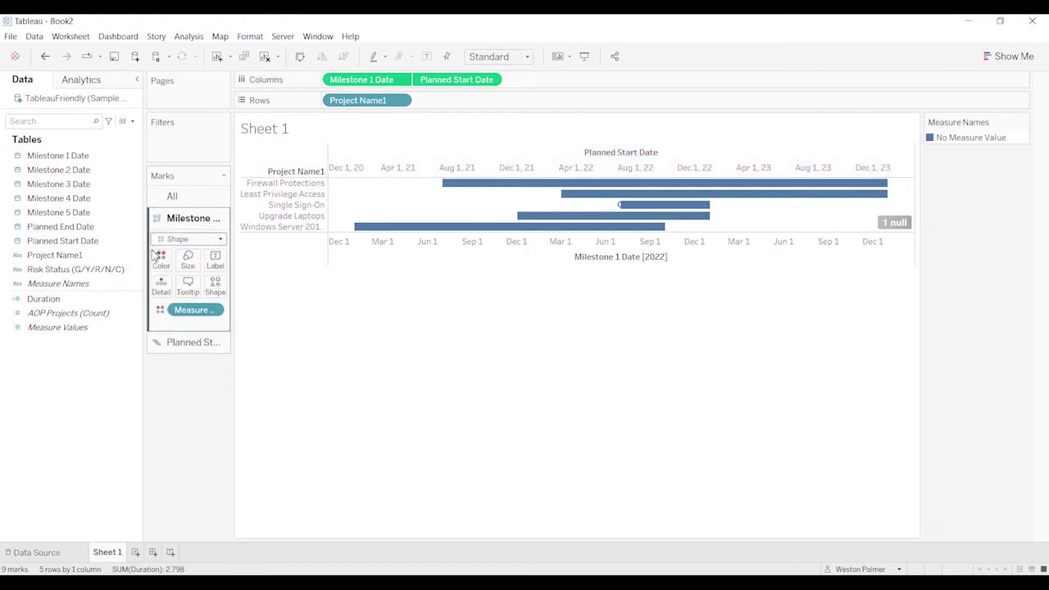
left_click(161, 260)
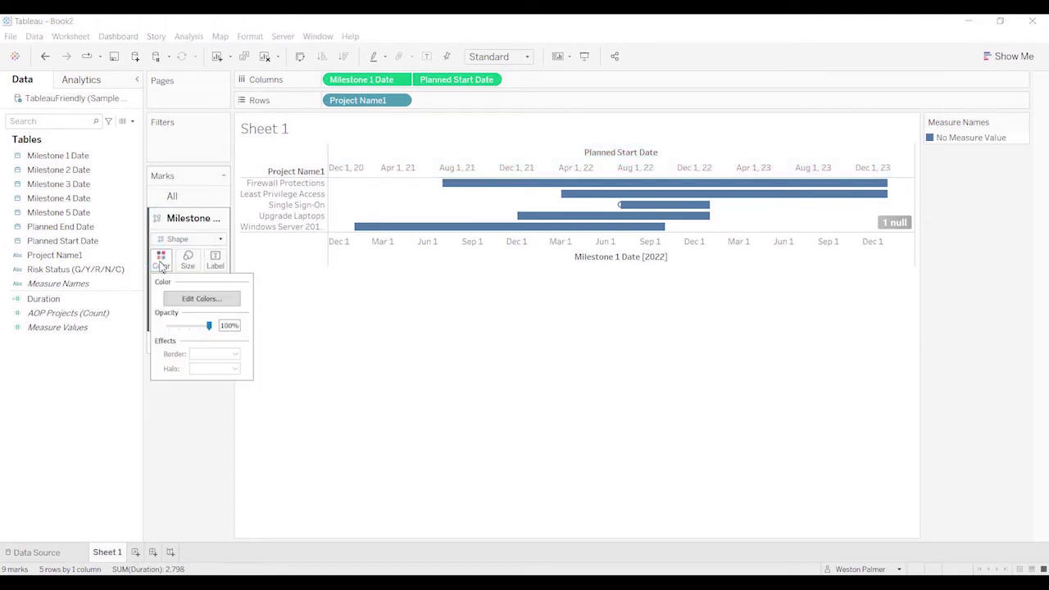
left_click(185, 300)
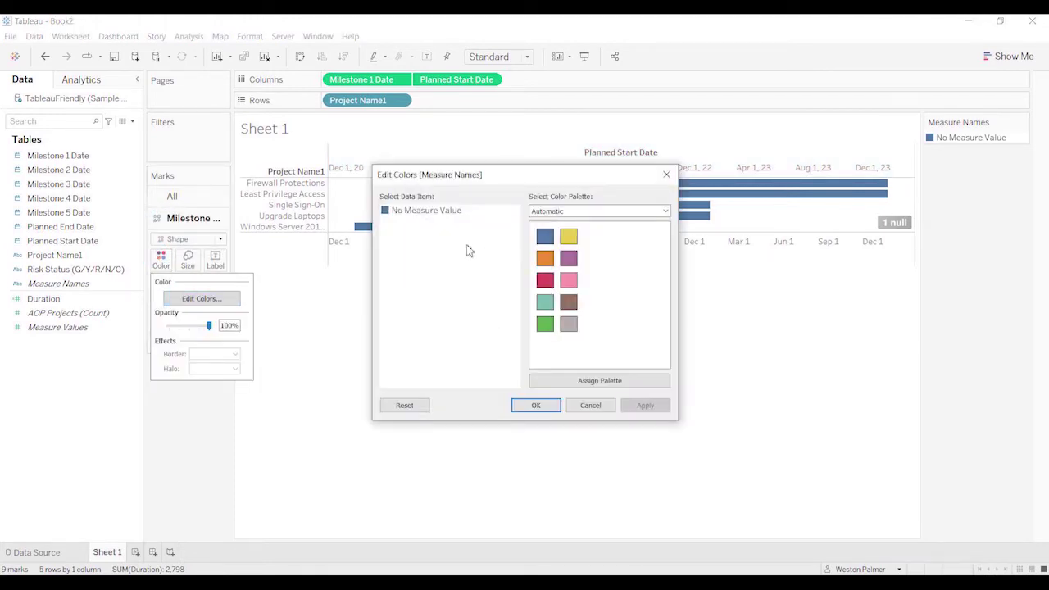
left_click(428, 210)
left_click(545, 282)
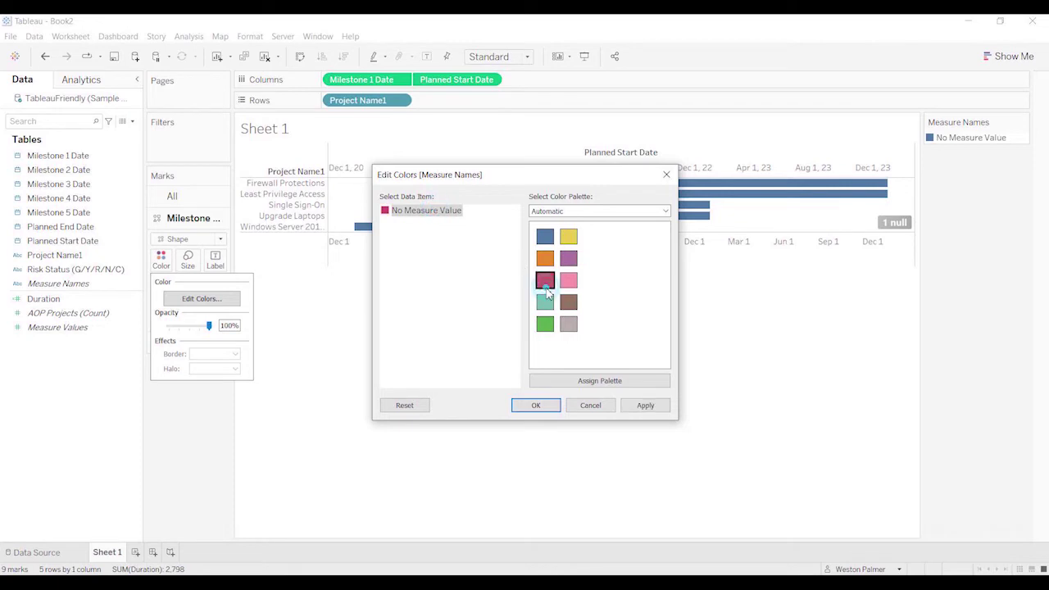
left_click(534, 404)
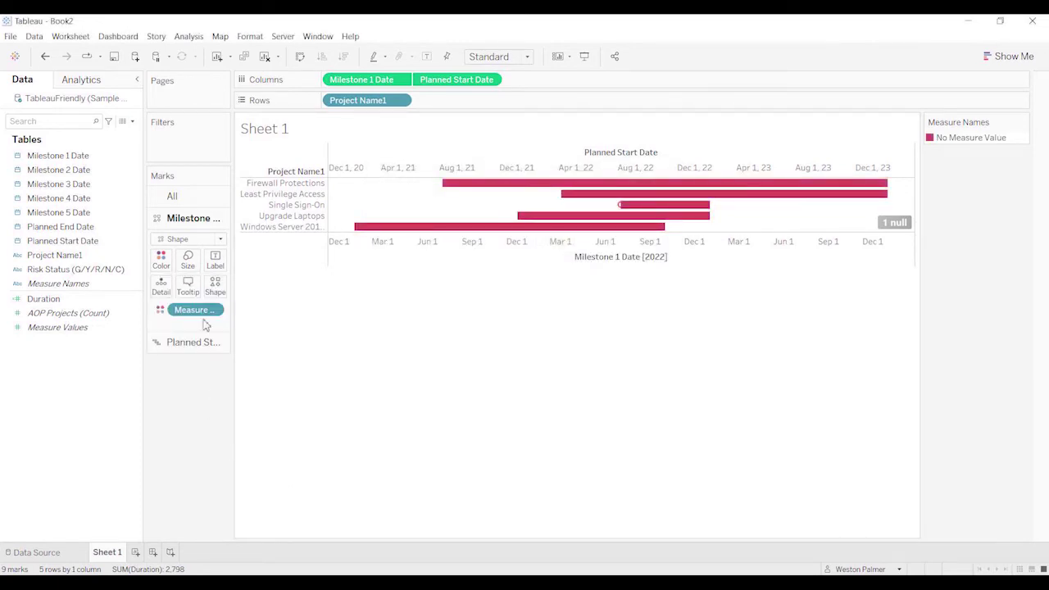
left_click(45, 56)
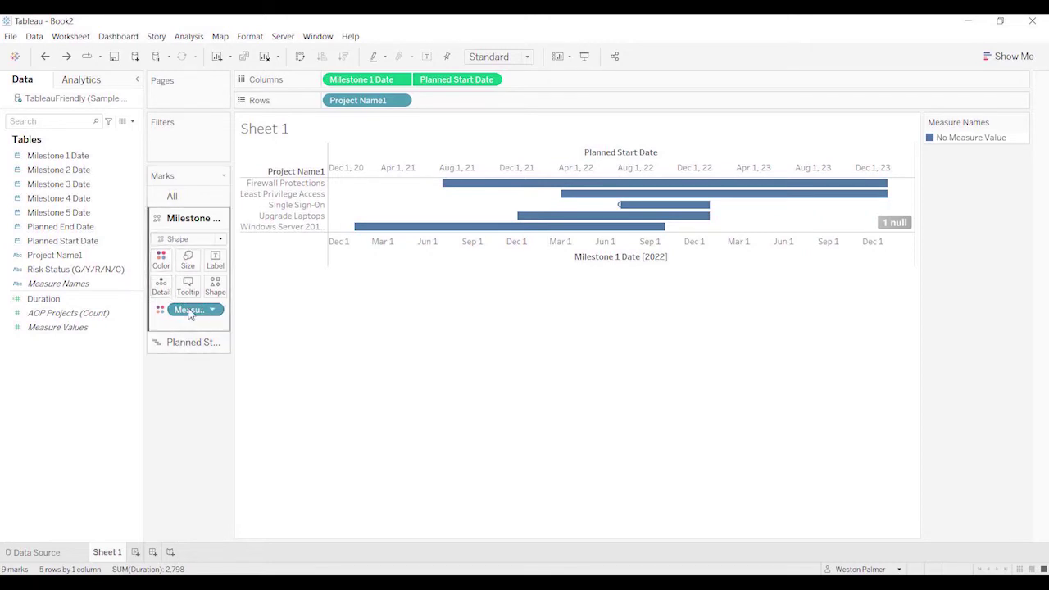
Remove Measure Names from the milestone marks and move Milestone 1 Date after Planned Start Date.
left_click_drag(189, 313, 180, 380)
left_click(163, 261)
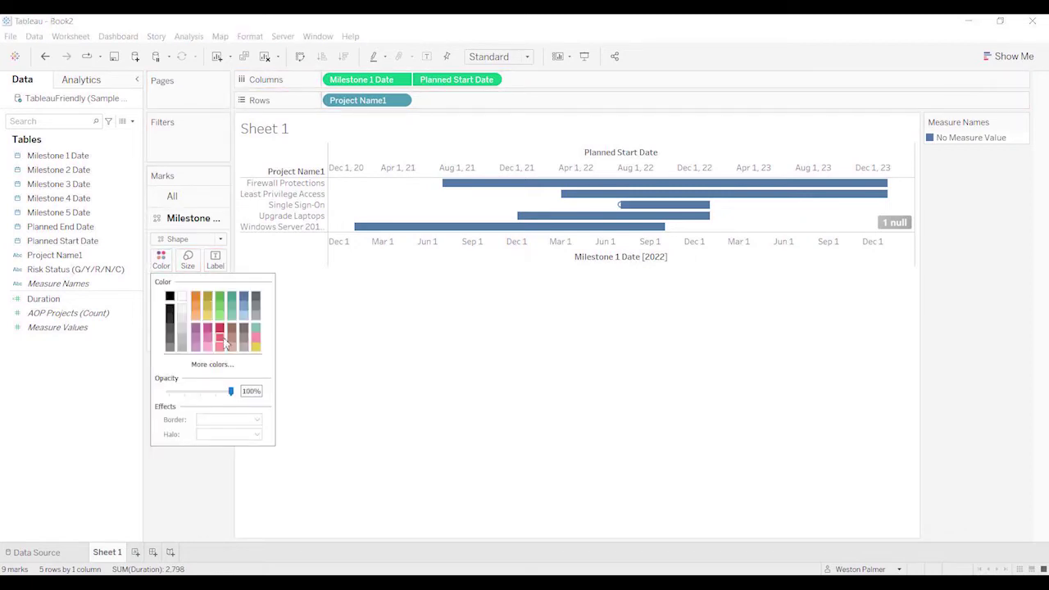
left_click(200, 477)
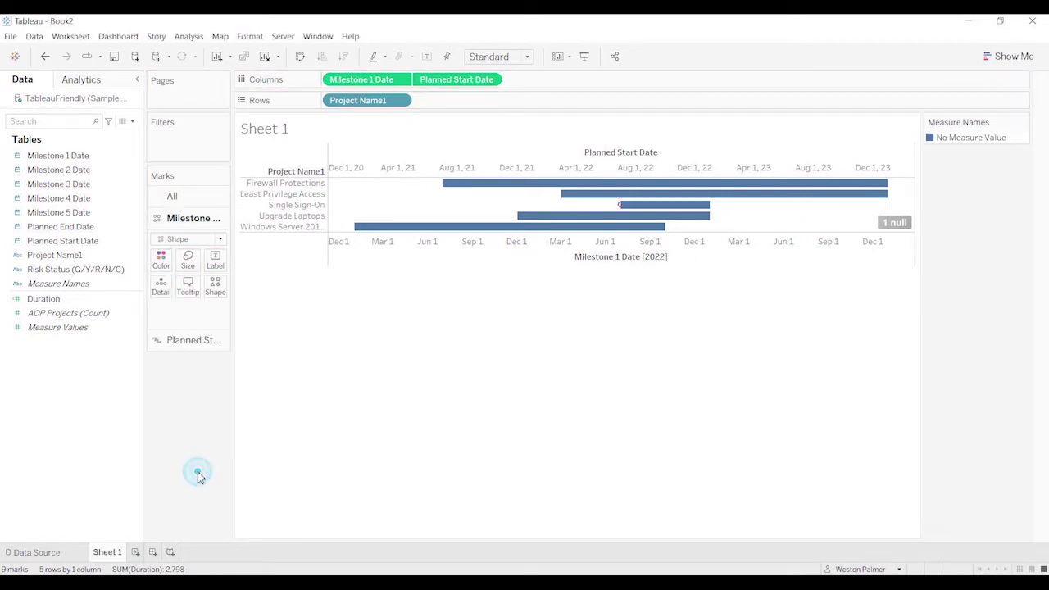
left_click_drag(396, 91, 520, 82)
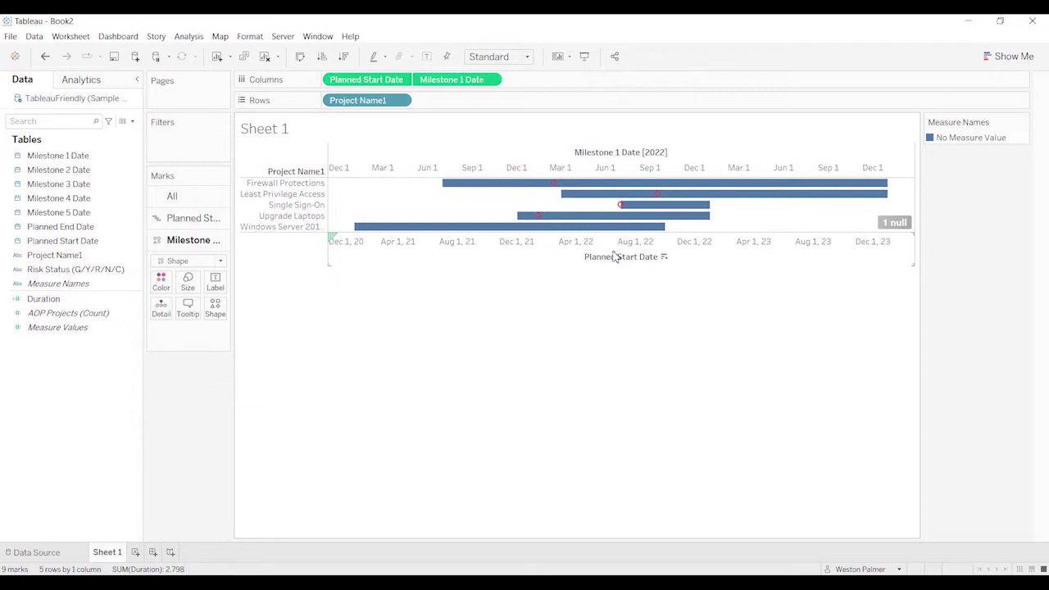
mouse_move(623, 220)
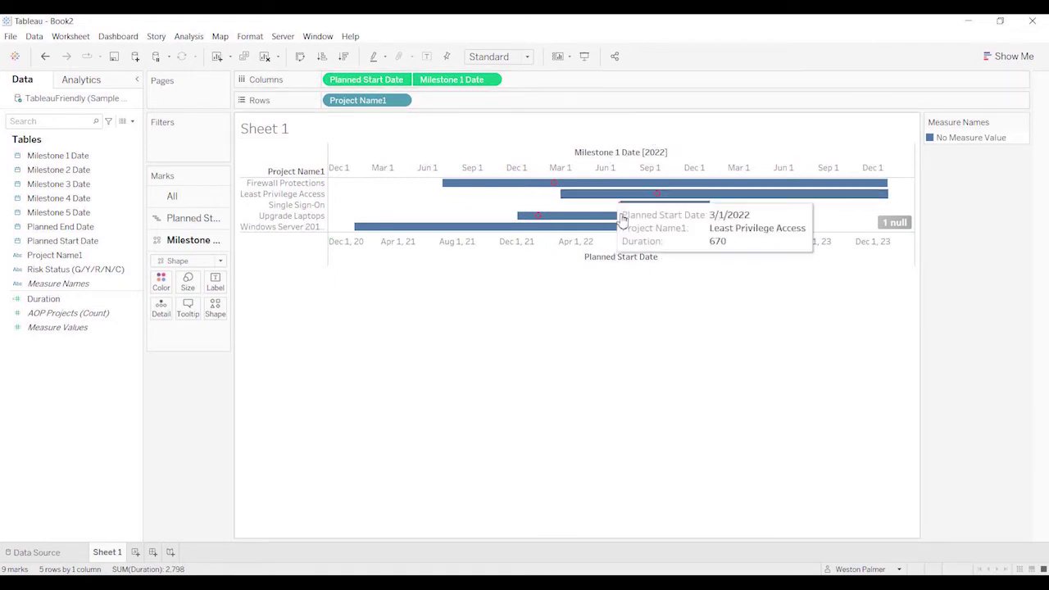
mouse_move(556, 189)
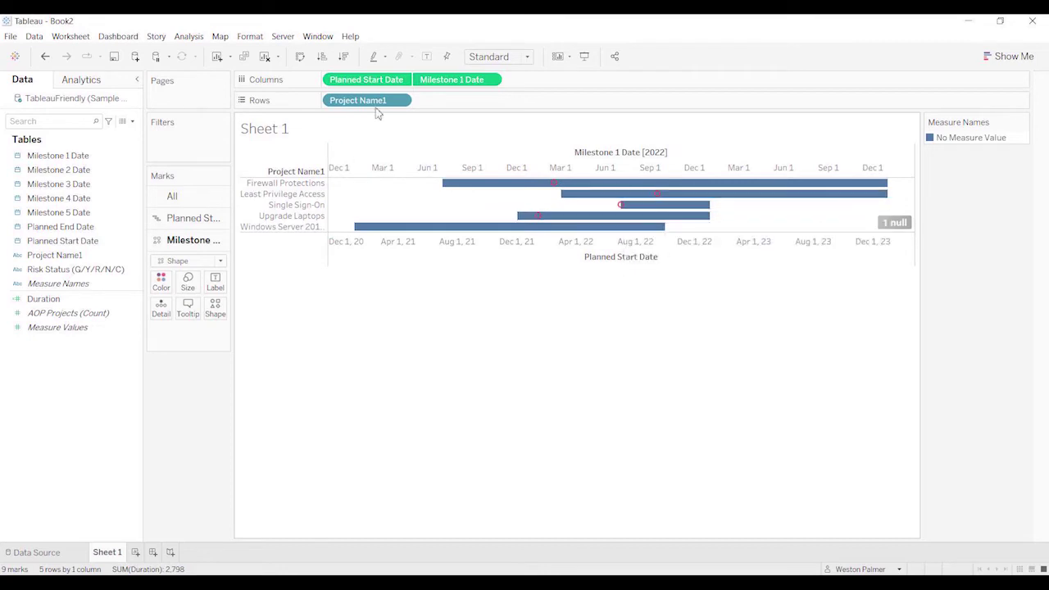
Remove Milestone 1 Date from Columns and add the TableauFriendly table to the data source canvas.
left_click_drag(431, 81, 158, 403)
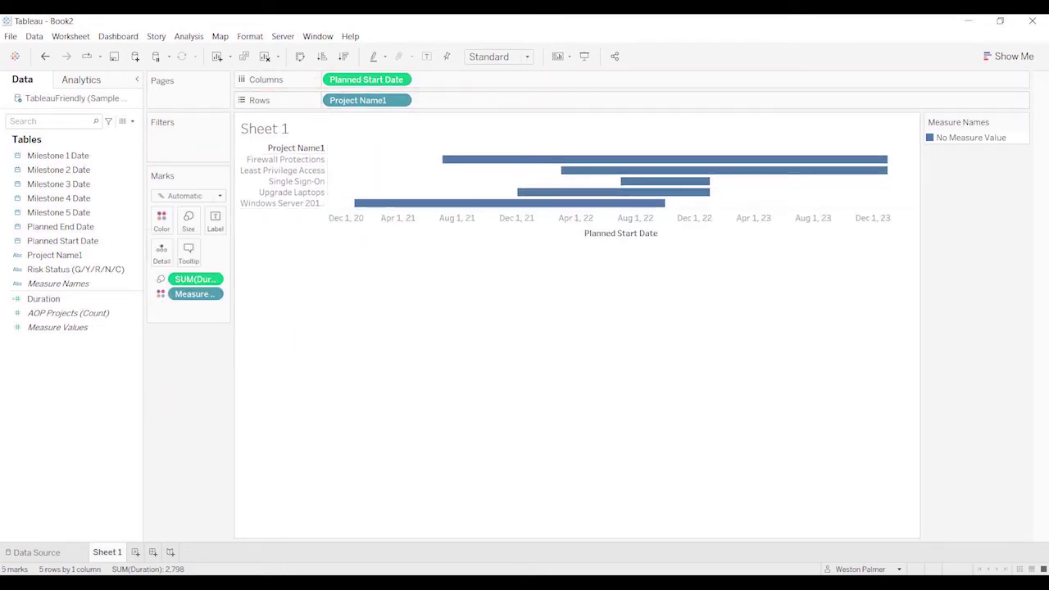
left_click(36, 553)
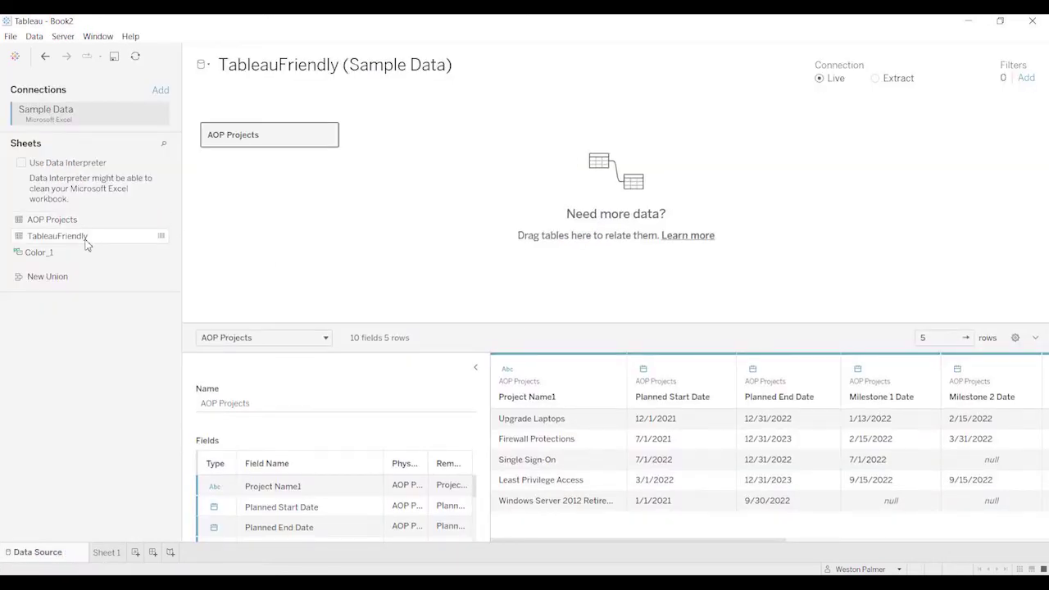
left_click_drag(86, 240, 356, 133)
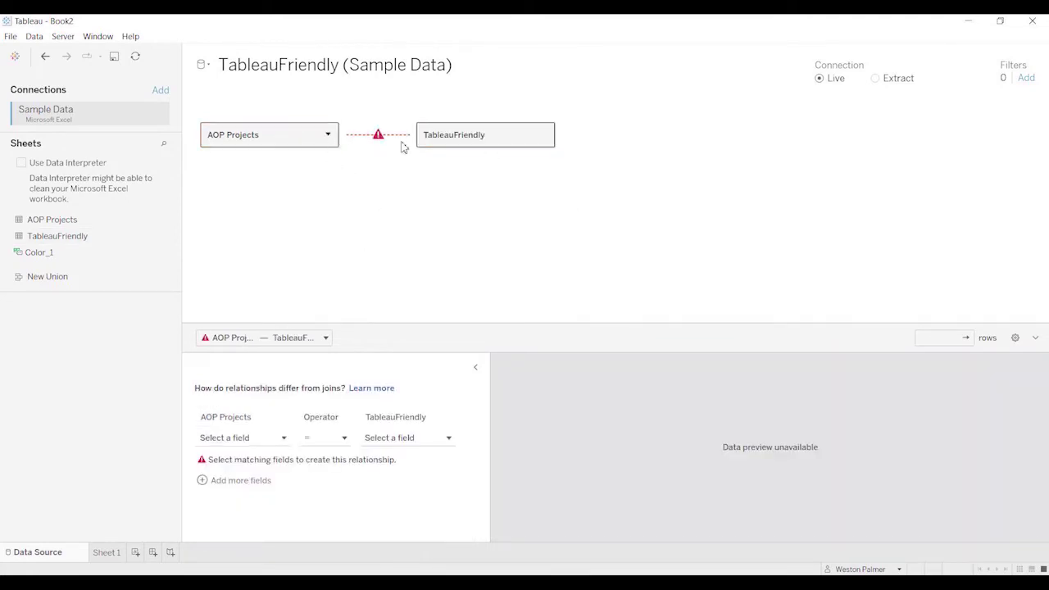
Relate AOP Projects' Project Name1 to TableauFriendly's Project Name, then return to Sheet 1.
left_click(283, 438)
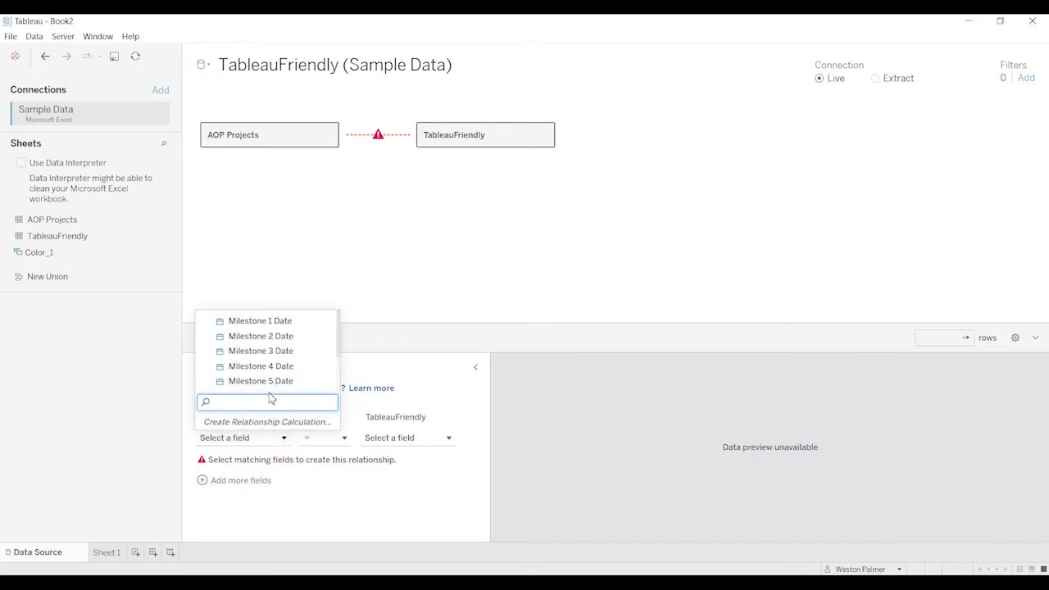
left_click(277, 495)
left_click(285, 439)
type("pro")
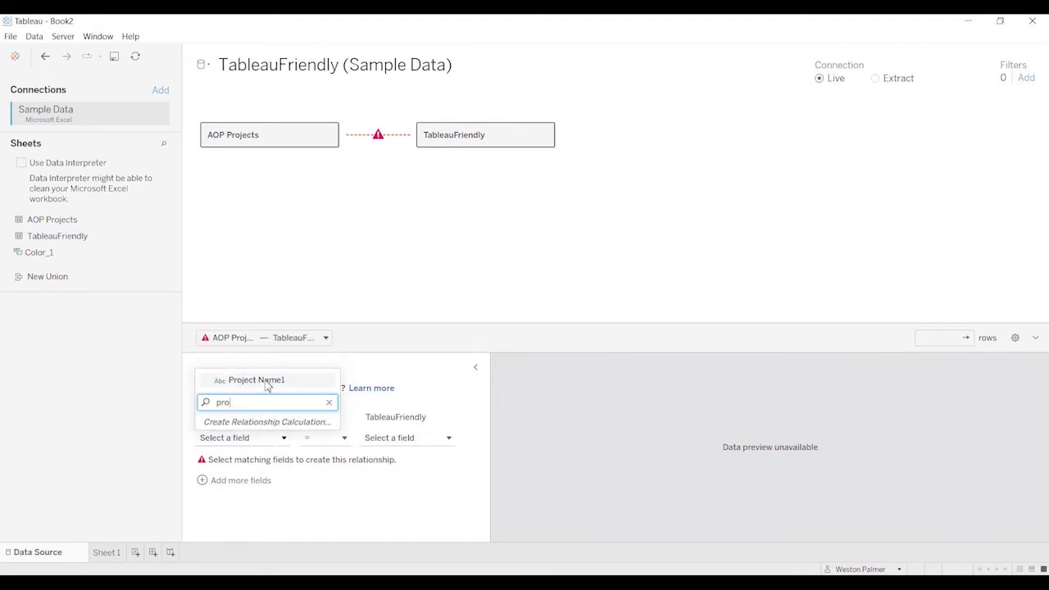
left_click(262, 380)
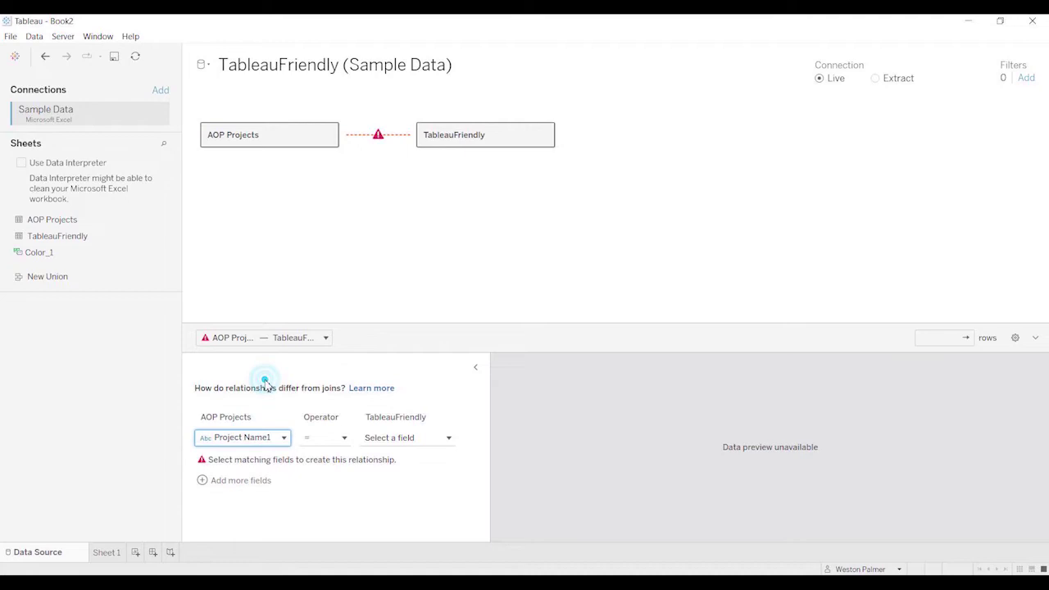
left_click(449, 440)
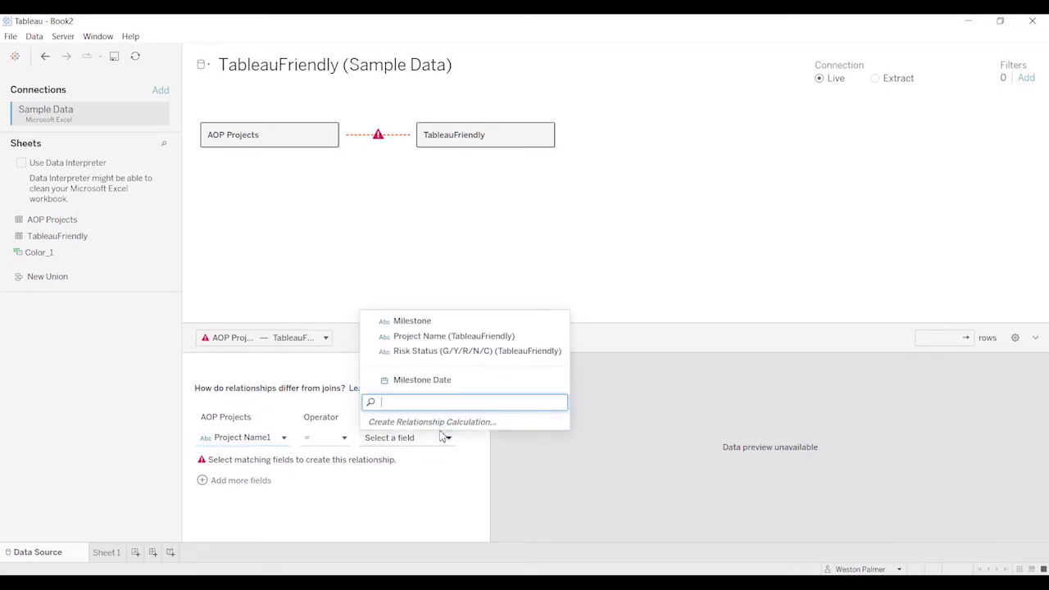
left_click(438, 336)
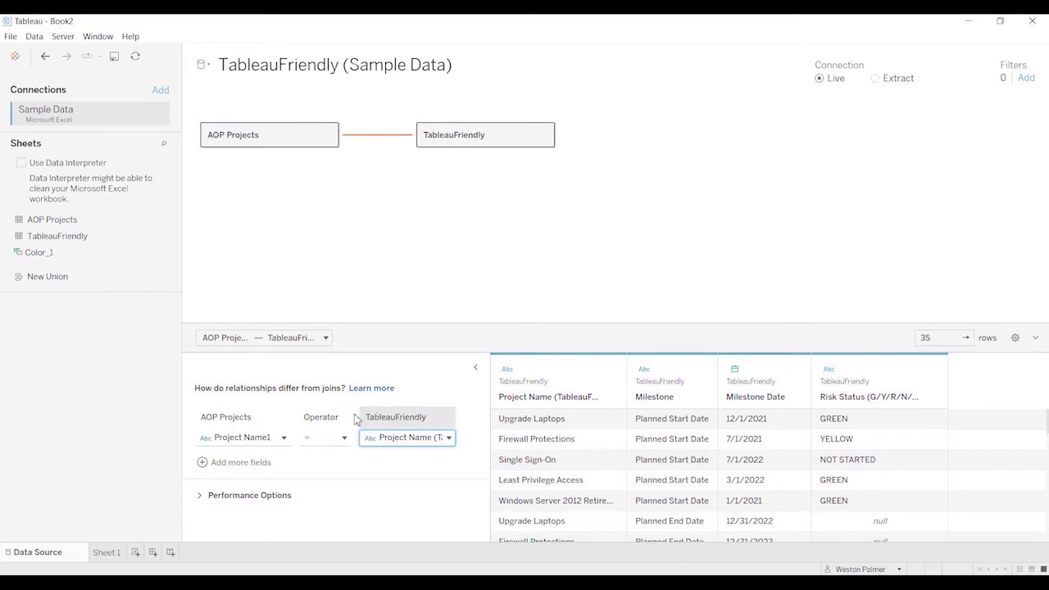
left_click(108, 553)
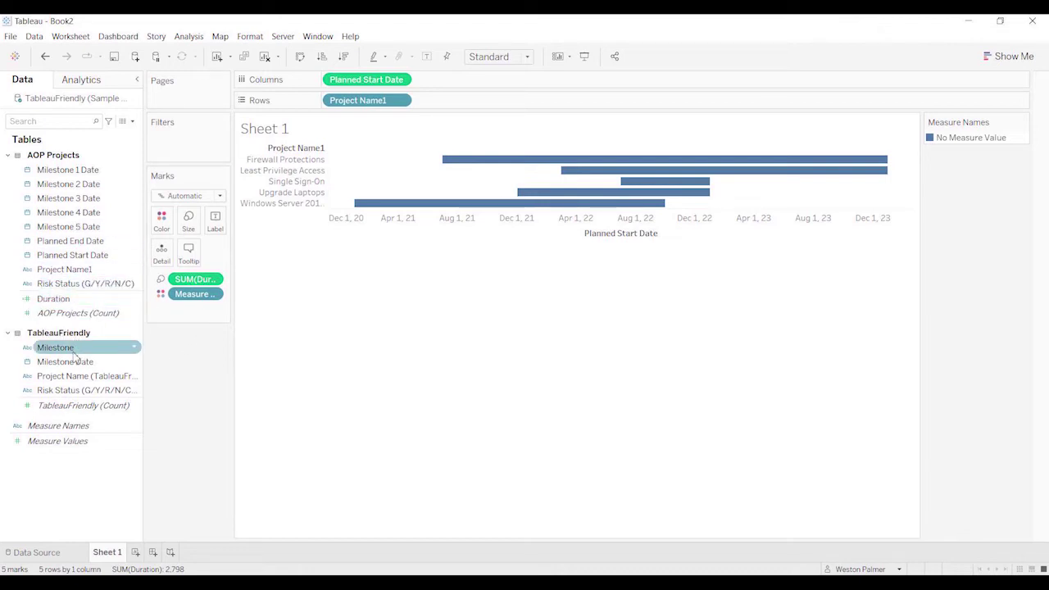
Add Milestone Date to Columns as an exact continuous date and open its own Marks card.
left_click_drag(95, 366, 383, 82)
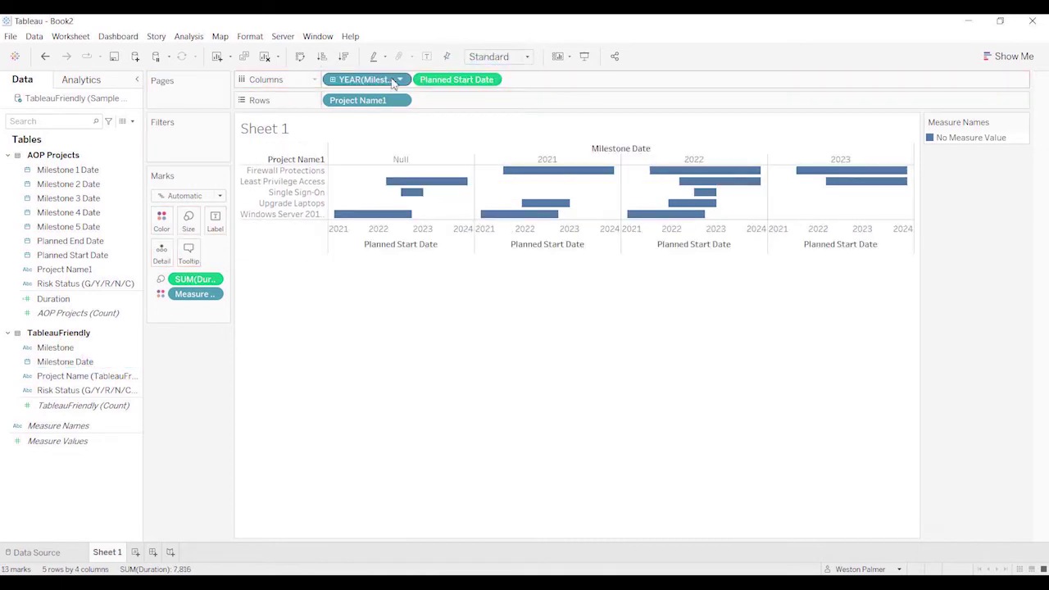
left_click(400, 81)
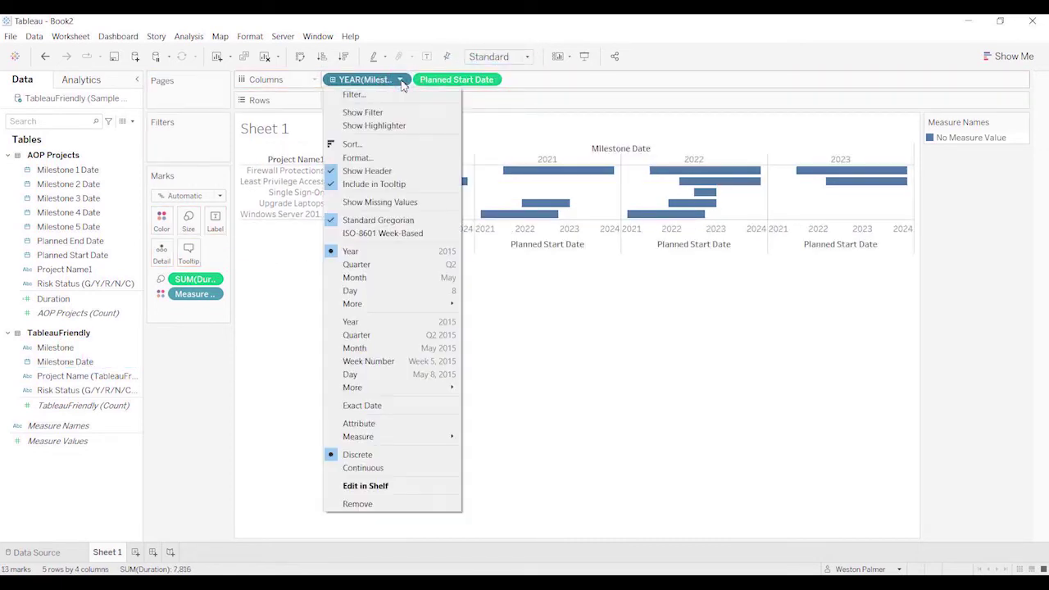
left_click(414, 406)
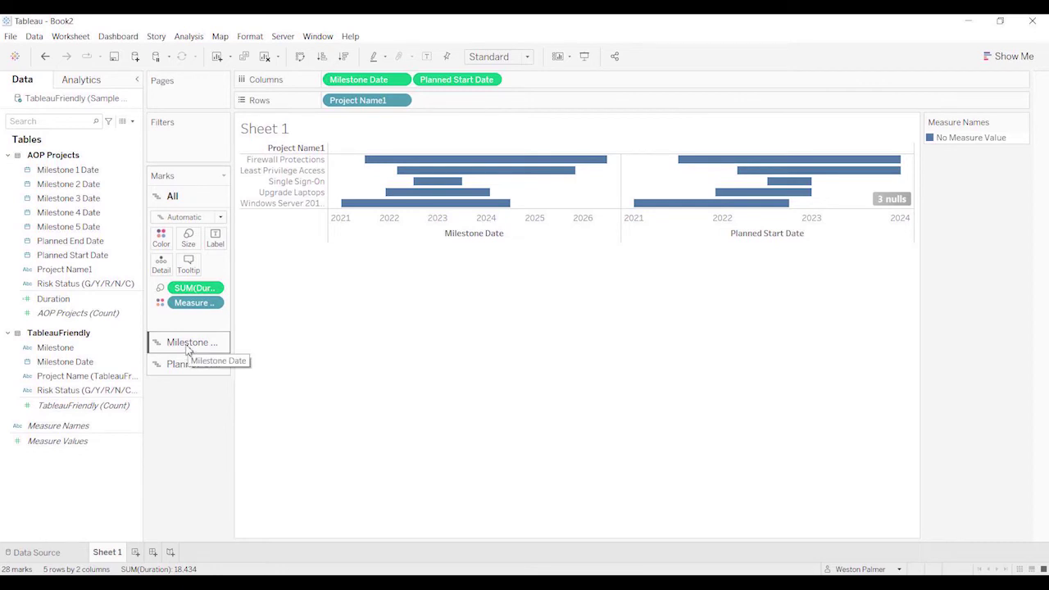
left_click(188, 342)
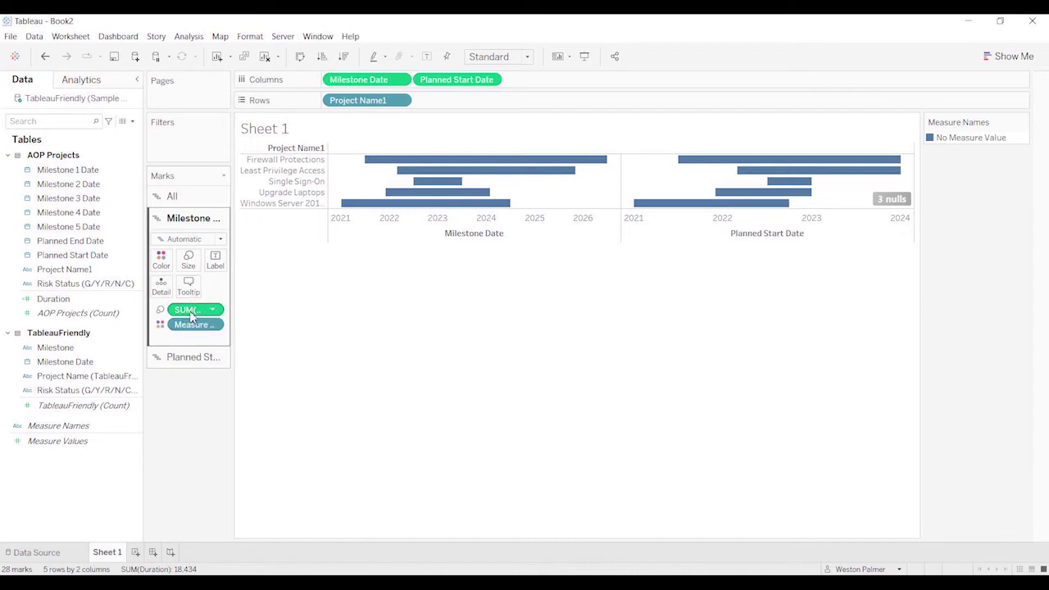
Strip Duration and Measure Names from the Milestone Date marks and make them red filled down-triangles.
left_click_drag(193, 311, 194, 434)
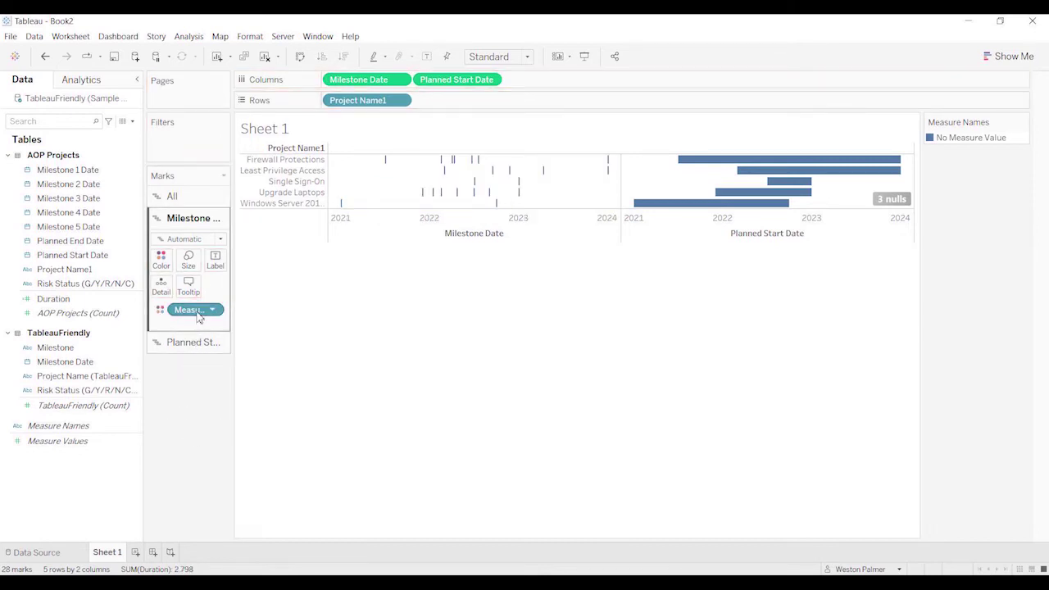
left_click_drag(194, 324, 202, 361)
left_click(220, 239)
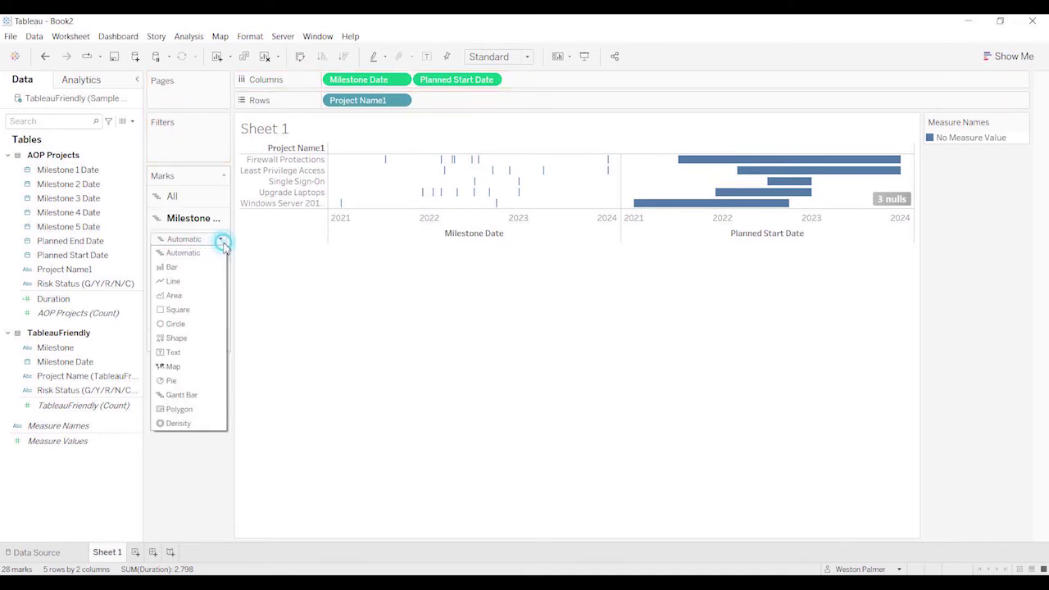
left_click(192, 338)
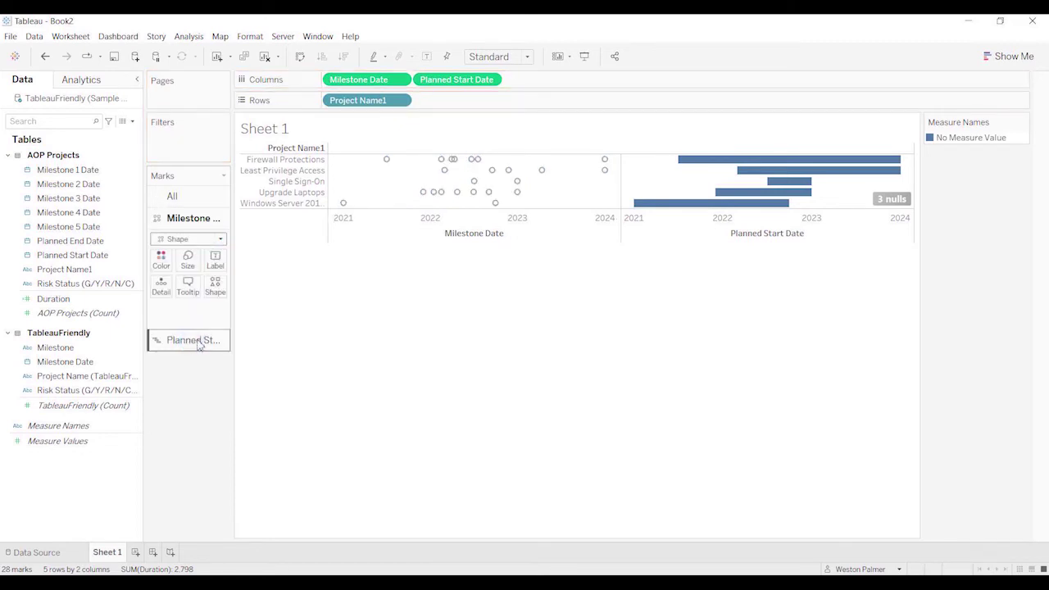
left_click(220, 288)
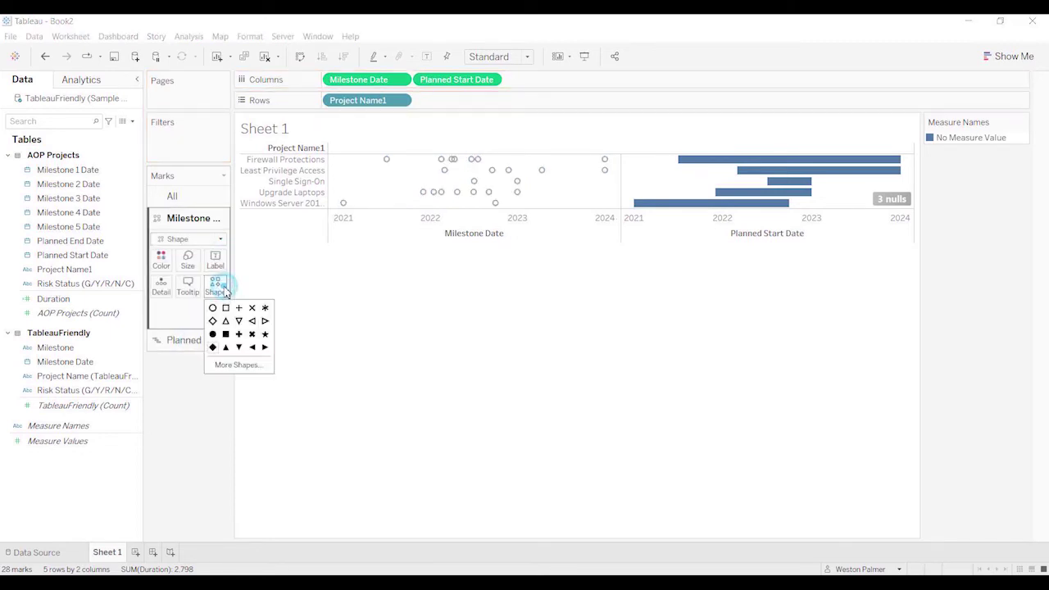
left_click(240, 348)
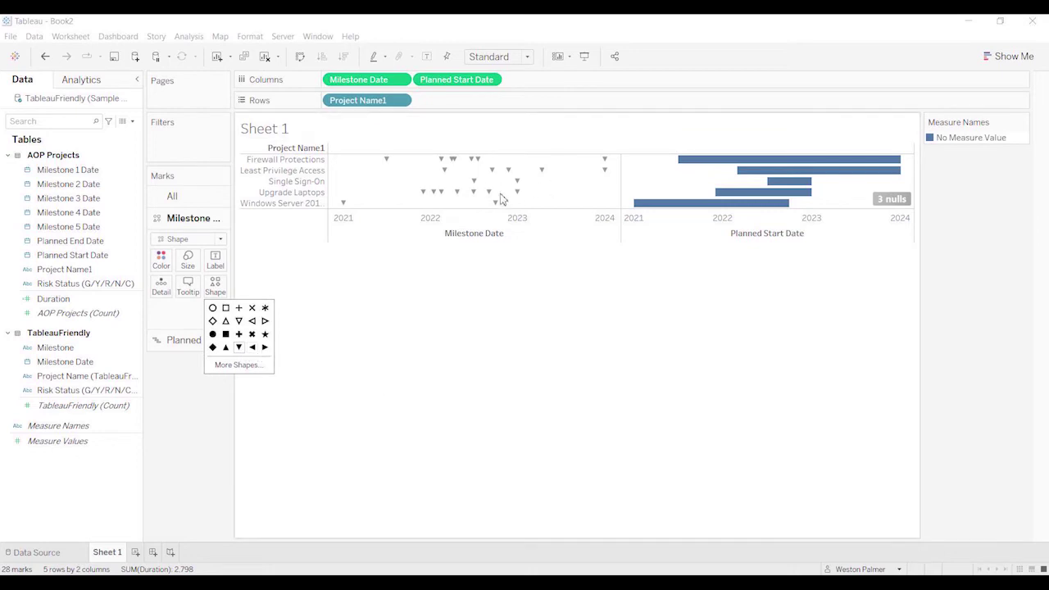
left_click(155, 267)
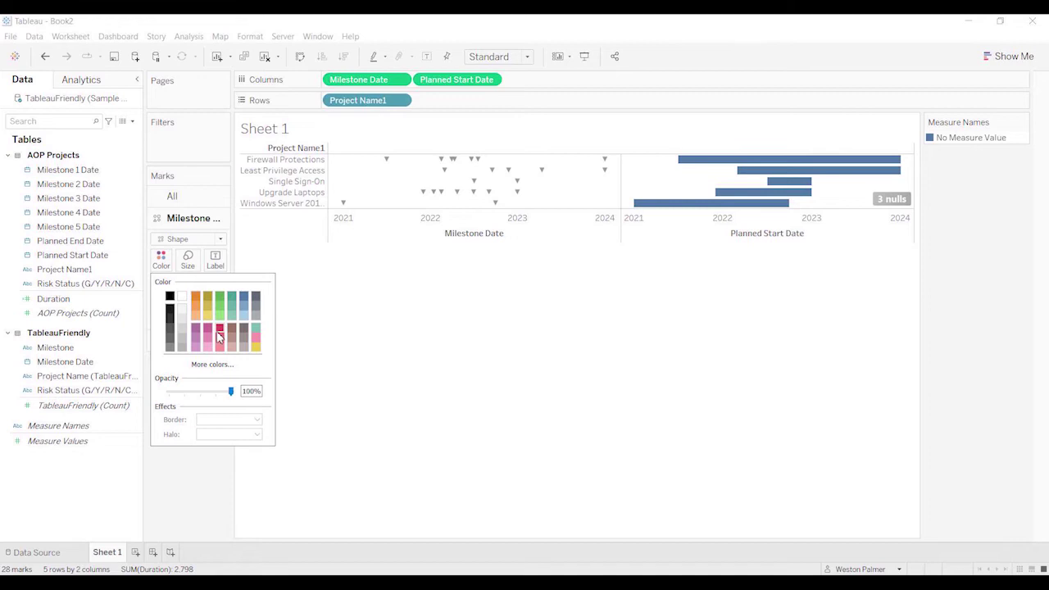
left_click(220, 331)
left_click(177, 459)
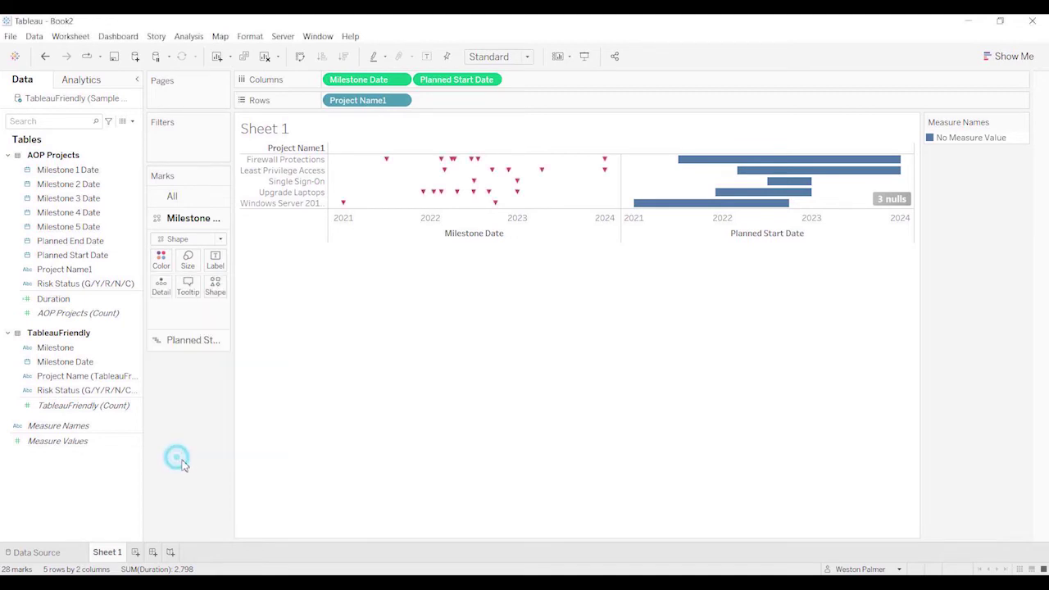
Combine the Planned Start Date and Milestone Date axes into a synchronized dual axis.
right_click(576, 227)
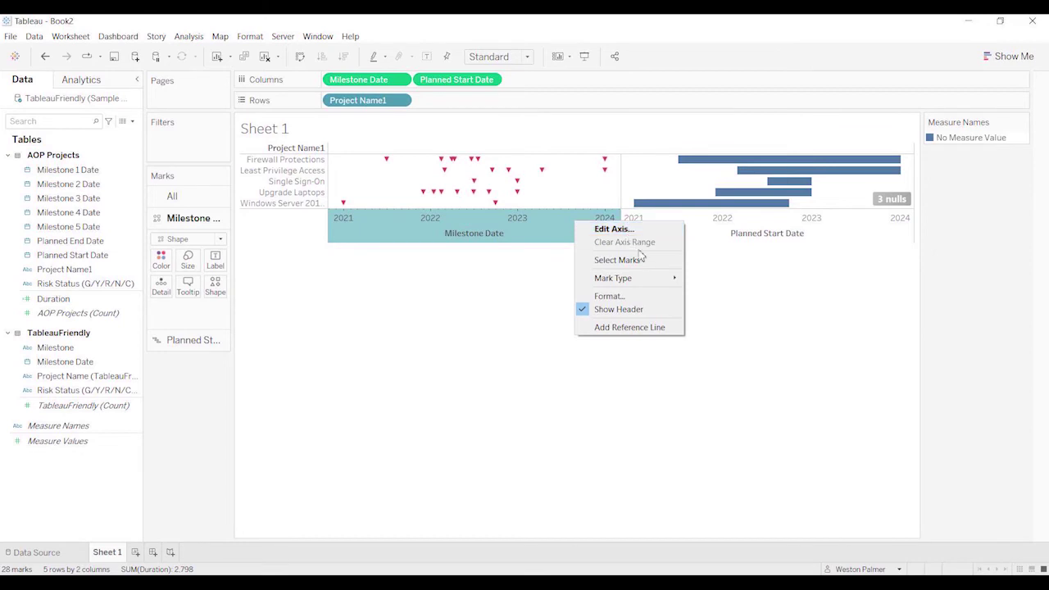
right_click(740, 236)
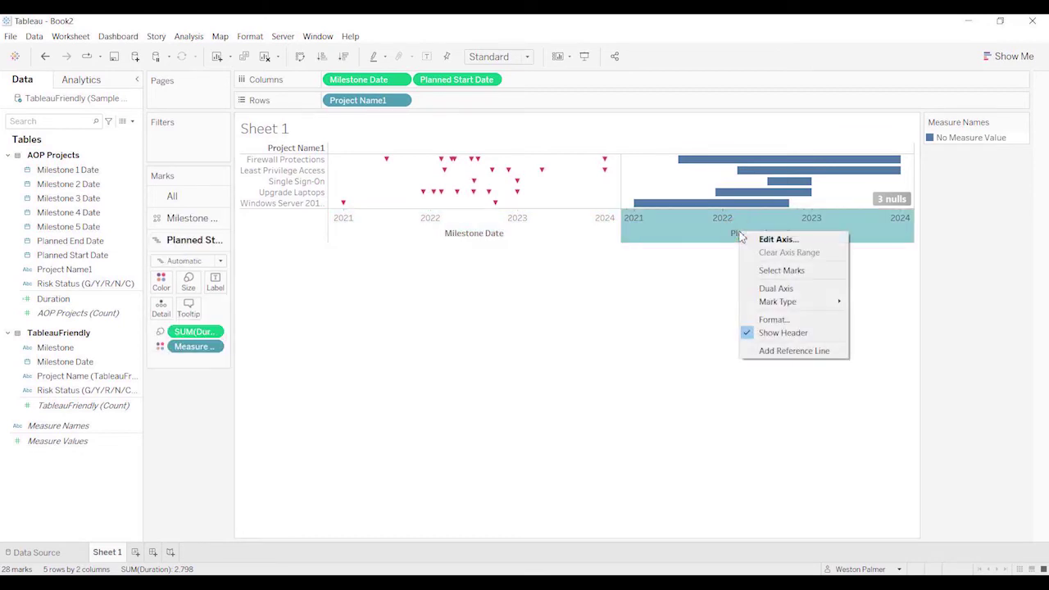
left_click(770, 287)
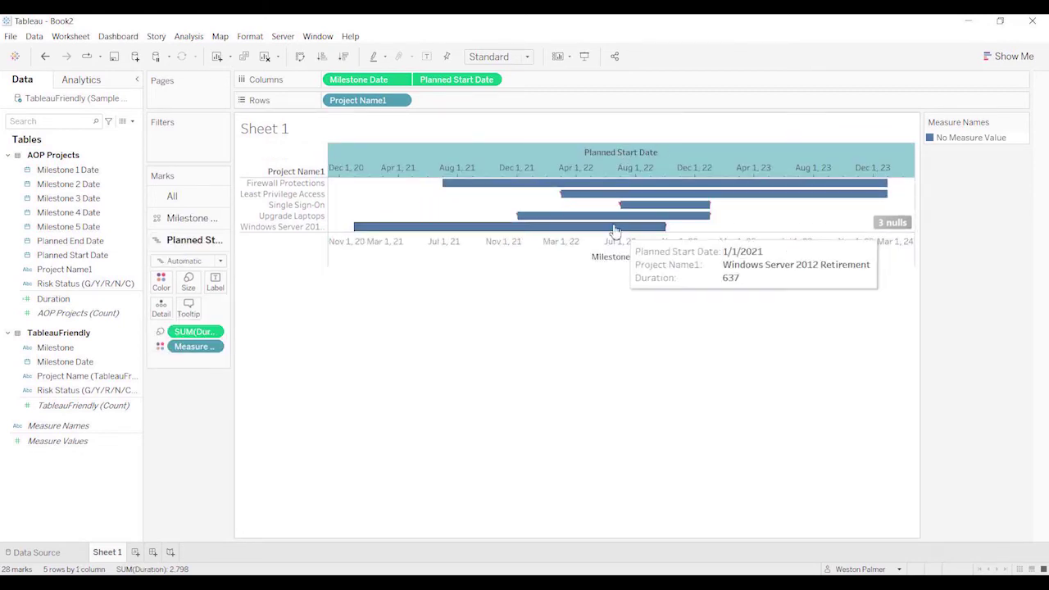
right_click(503, 244)
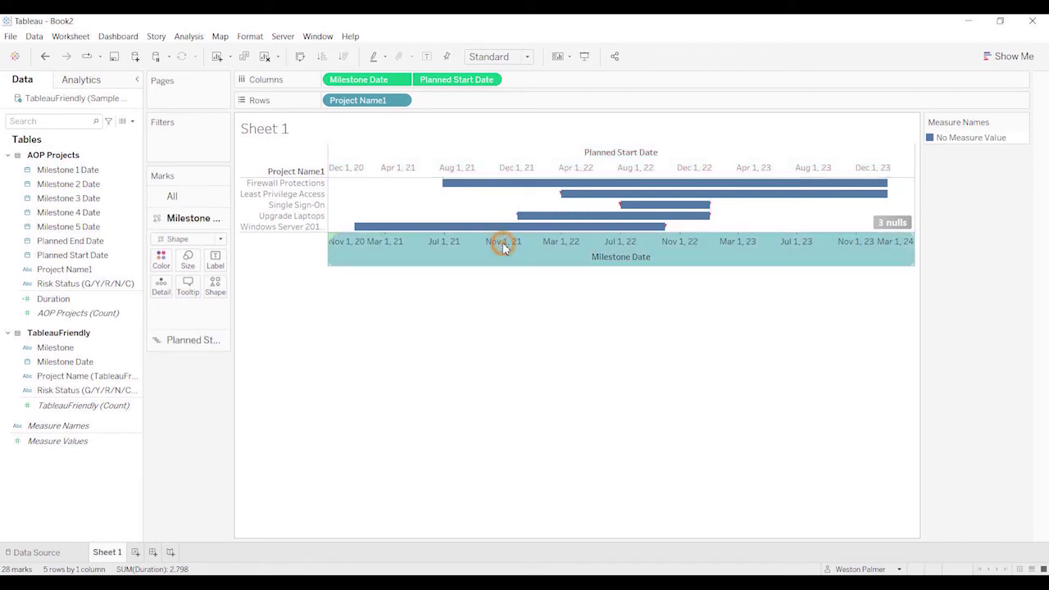
left_click(583, 304)
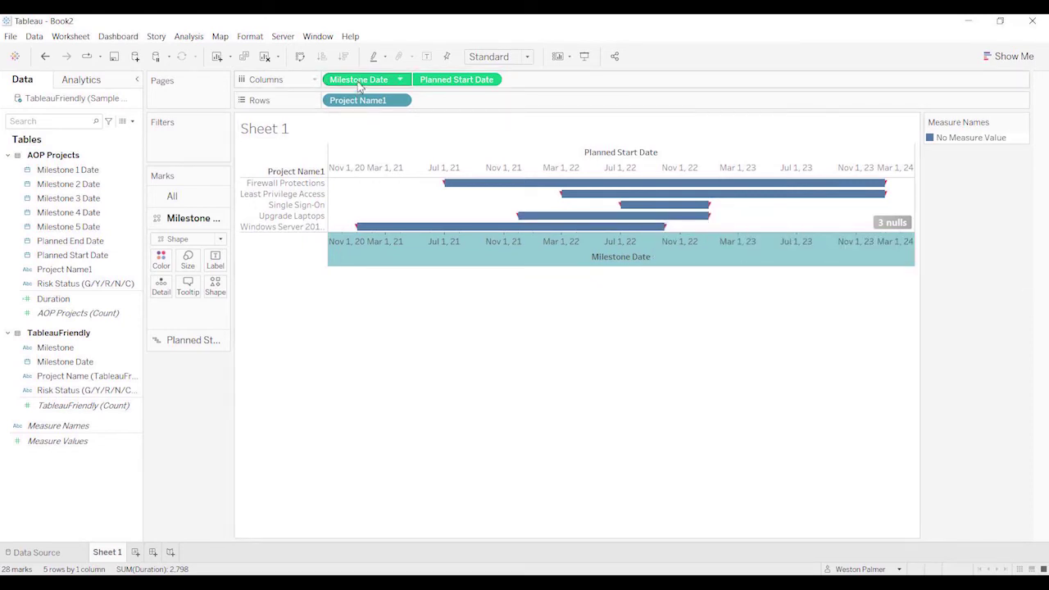
Move Milestone Date after Planned Start Date and enlarge the milestone triangles.
left_click_drag(358, 85, 491, 87)
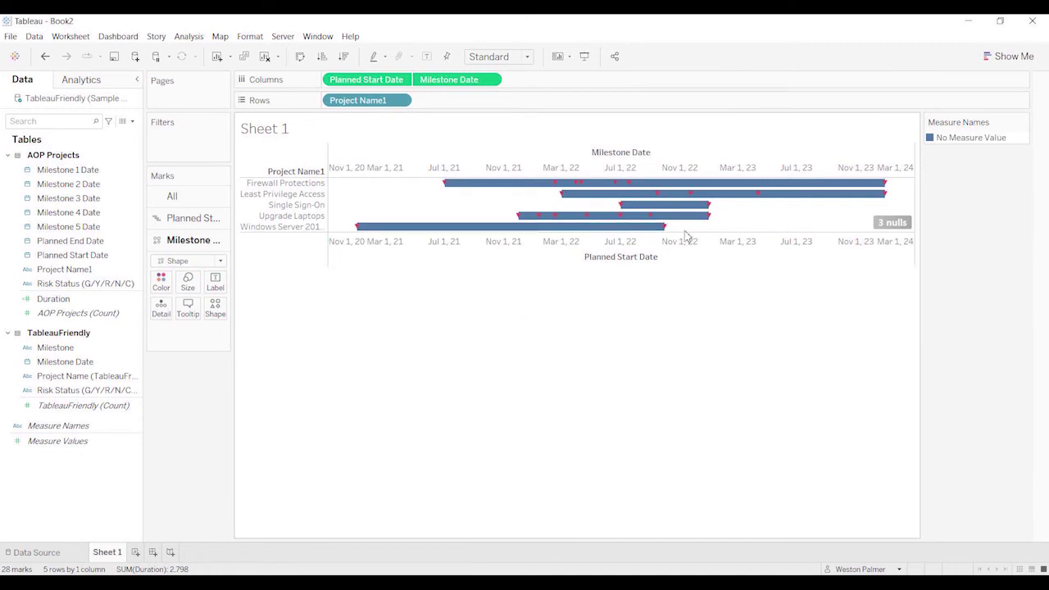
left_click(187, 283)
left_click_drag(208, 314, 228, 314)
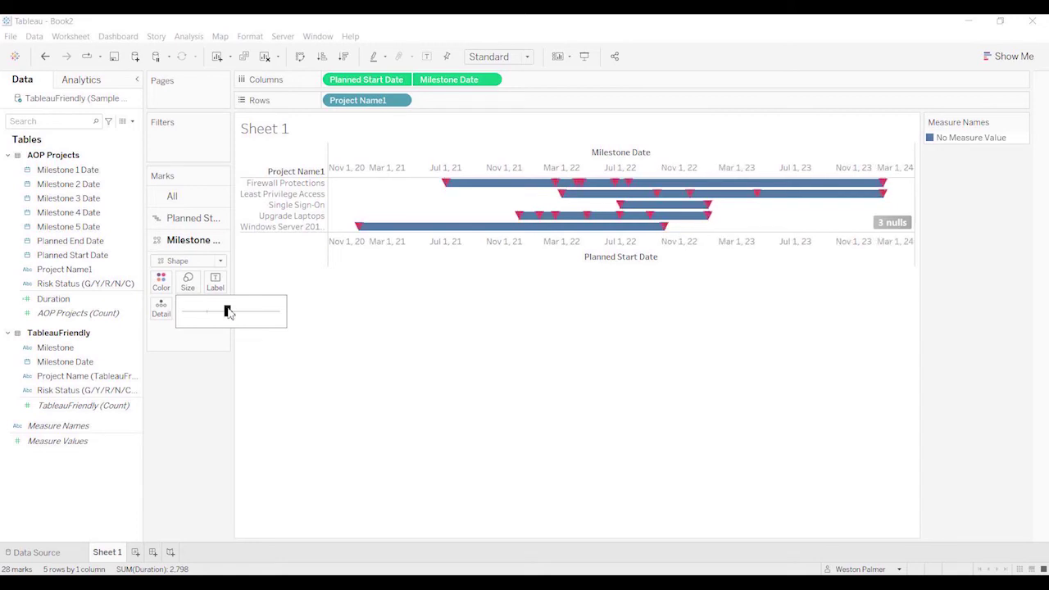
Add the Milestone field as labels on the milestone triangle marks.
left_click(172, 393)
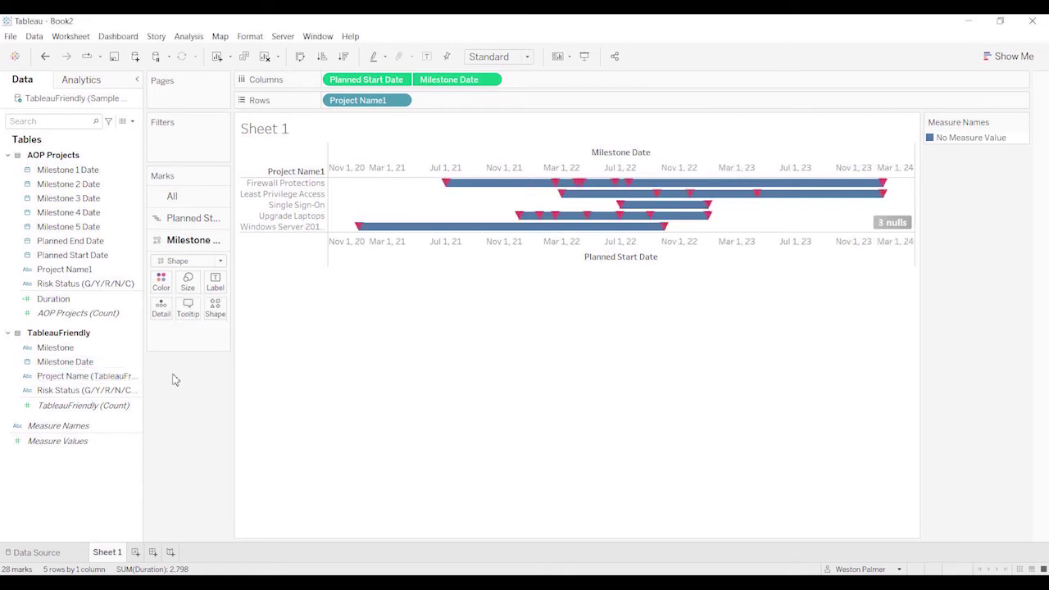
left_click(136, 364)
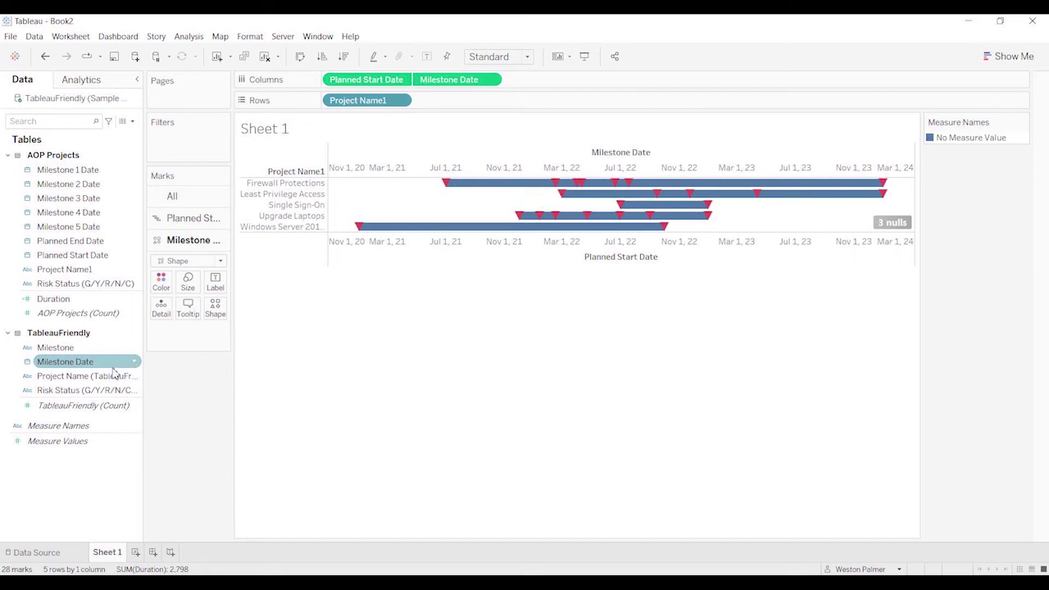
left_click(62, 351)
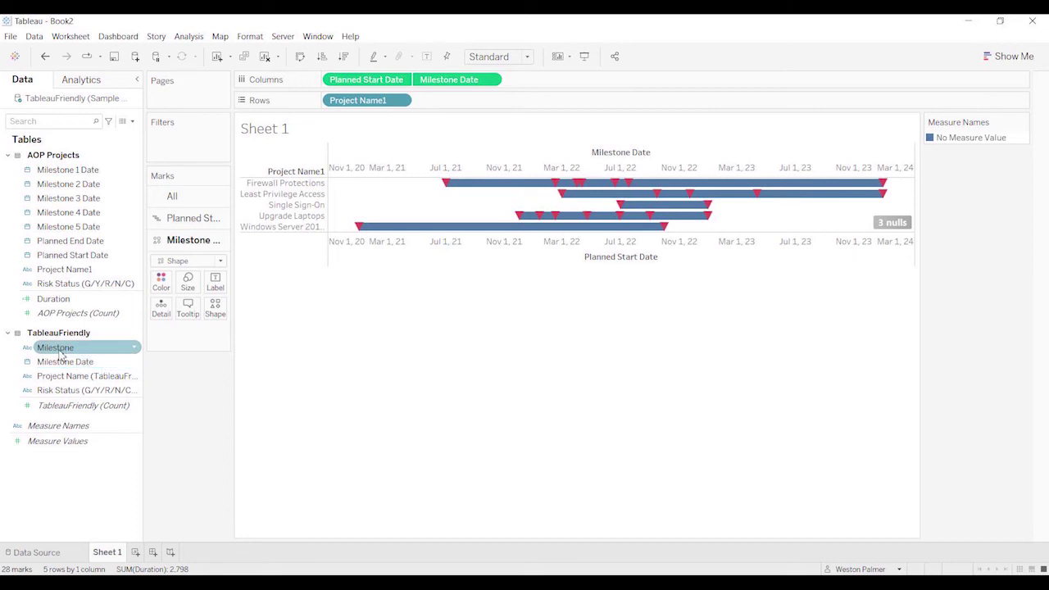
left_click_drag(61, 355, 214, 280)
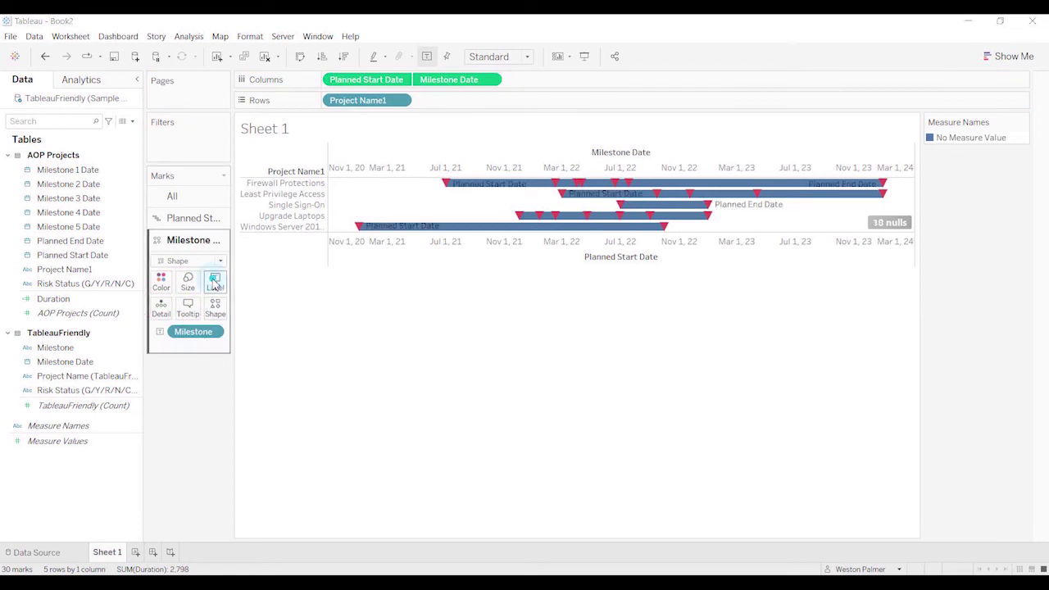
Turn Allow labels to overlap other marks on, then back off.
left_click(215, 282)
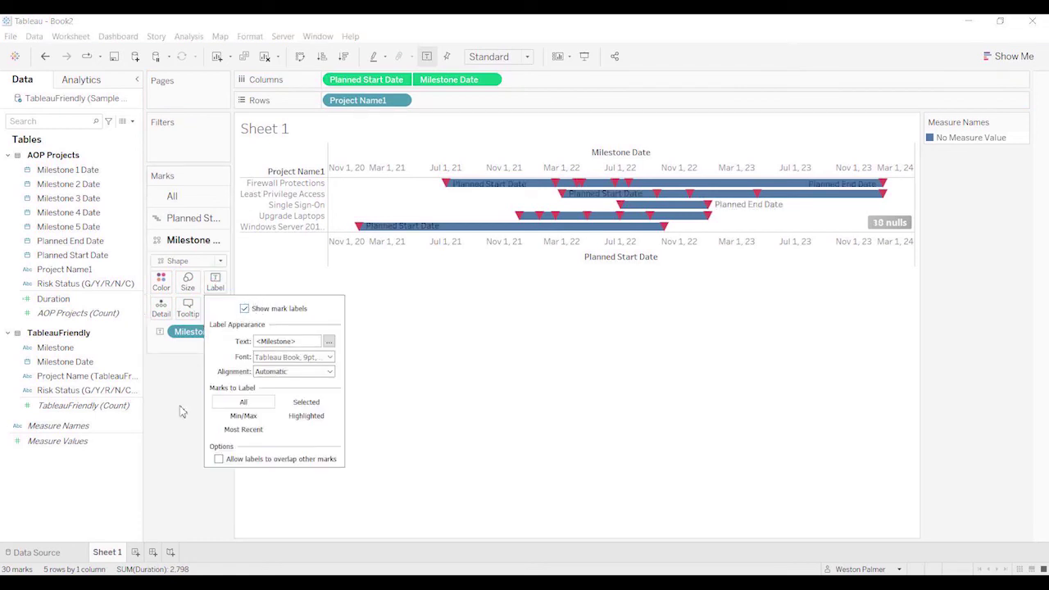
left_click(219, 459)
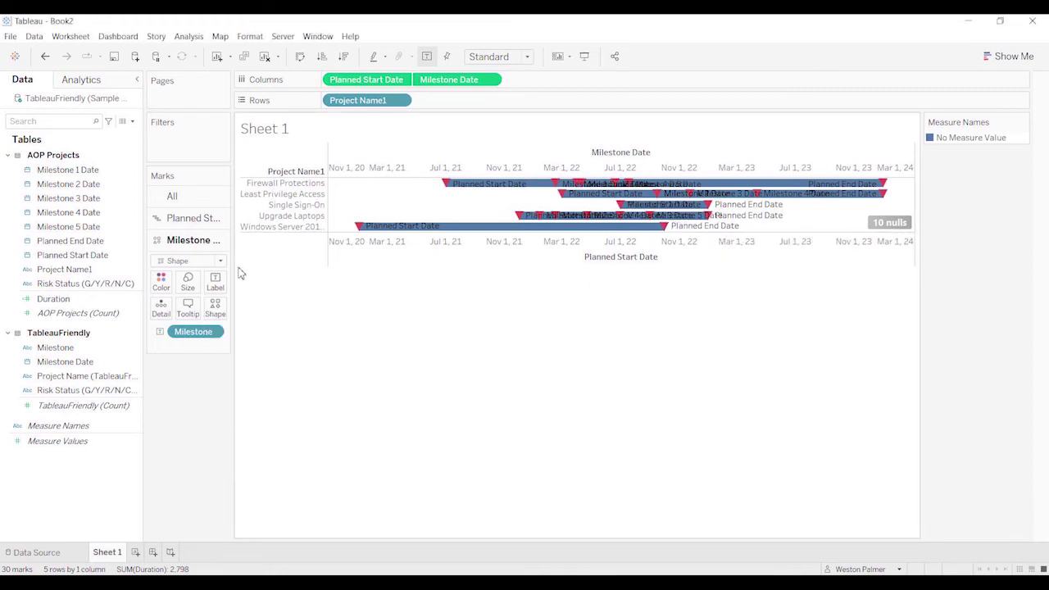
left_click(216, 282)
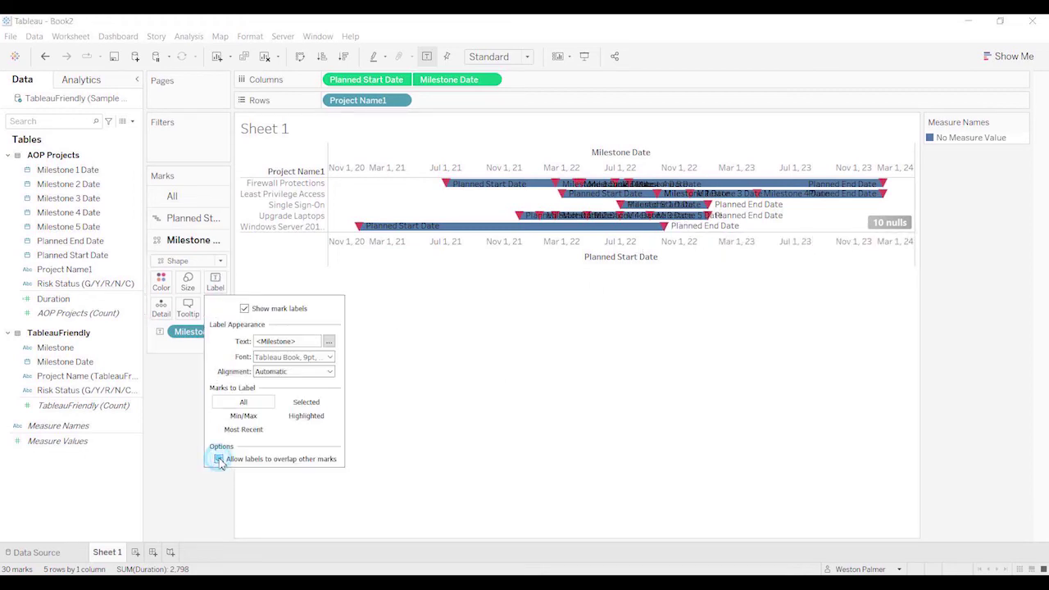
left_click(219, 459)
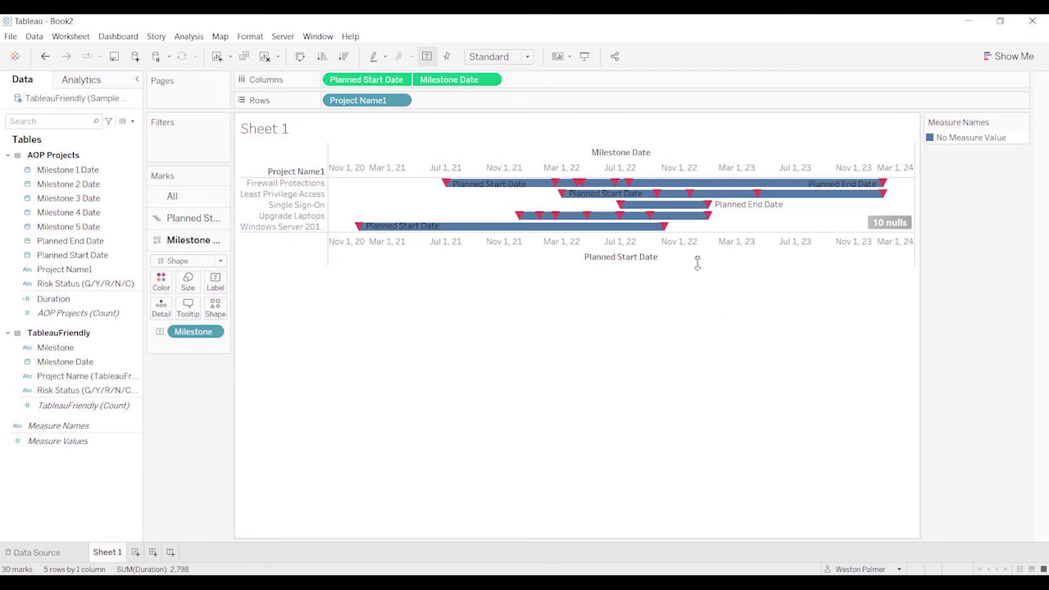
mouse_move(709, 220)
Hide the 10 nulls indicator, then switch to the Excel Sample Data workbook.
right_click(903, 227)
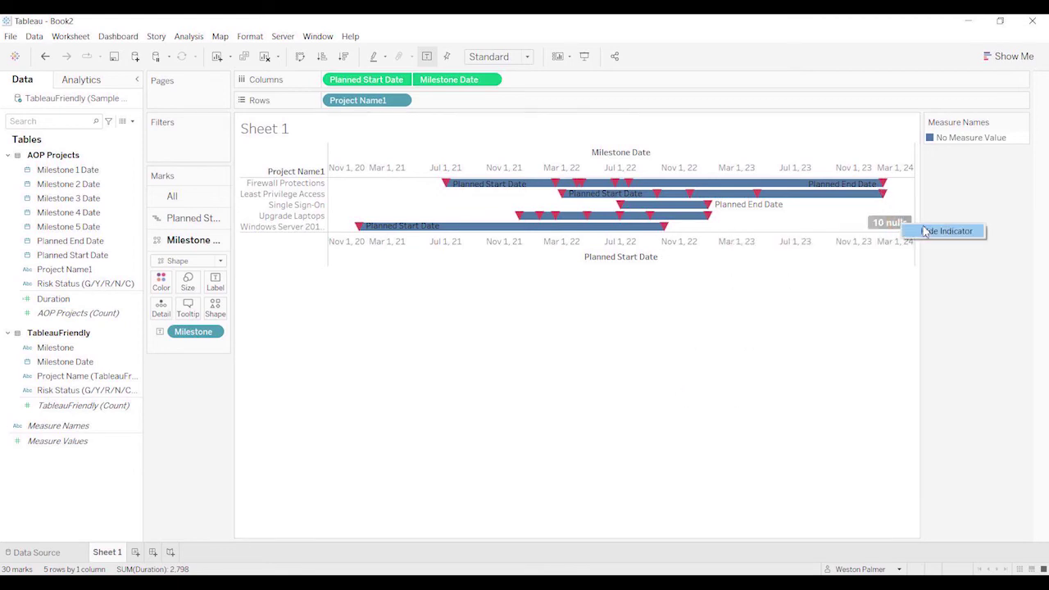
left_click(934, 233)
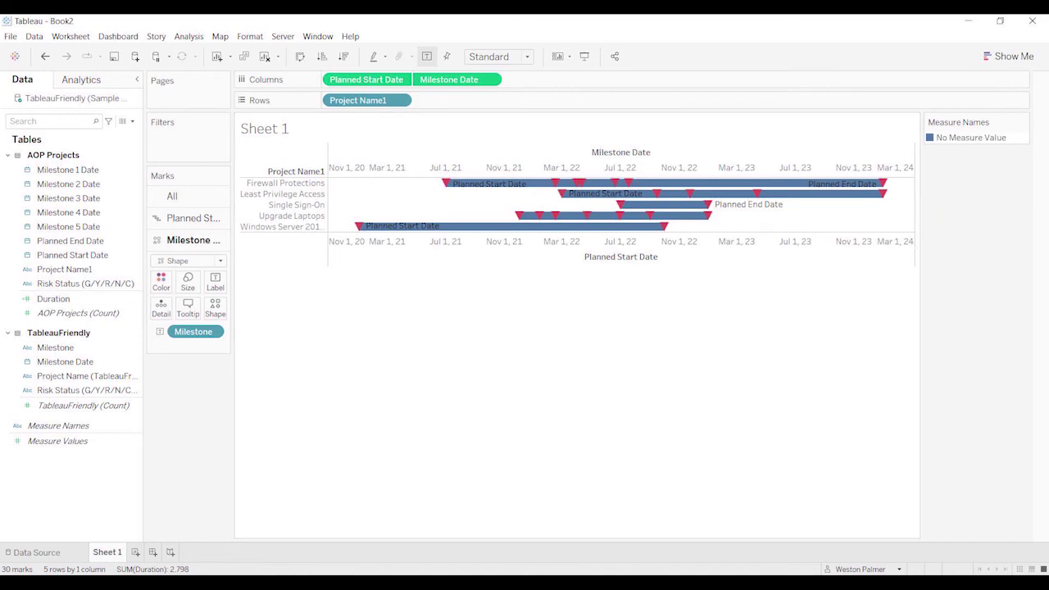
key("alt+Tab")
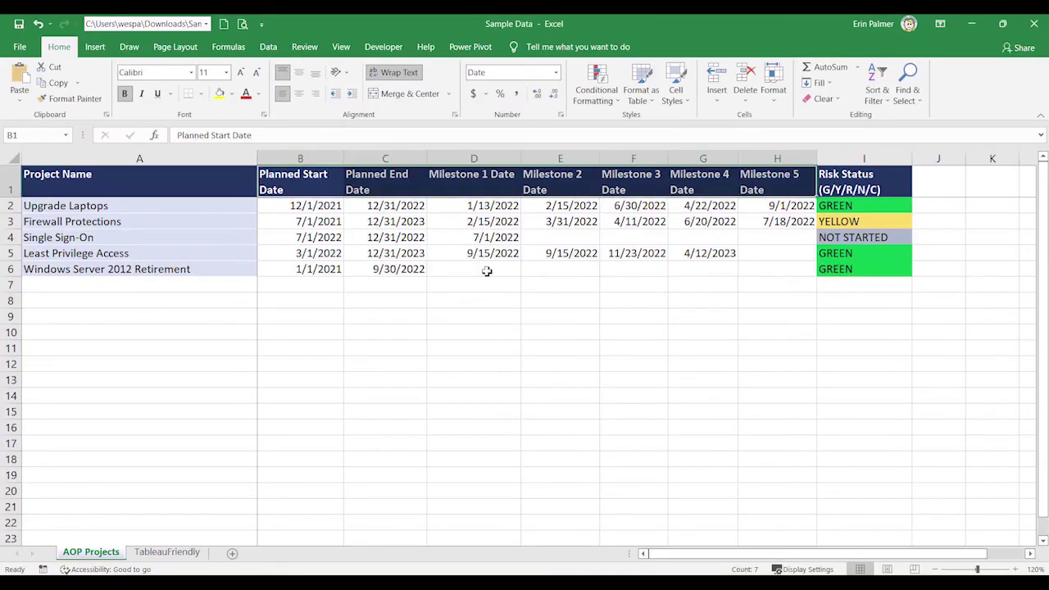
Check the empty milestone date cells in rows 4 and 6 on AOP Projects.
left_click_drag(487, 272, 510, 272)
left_click(719, 267)
left_click(761, 264)
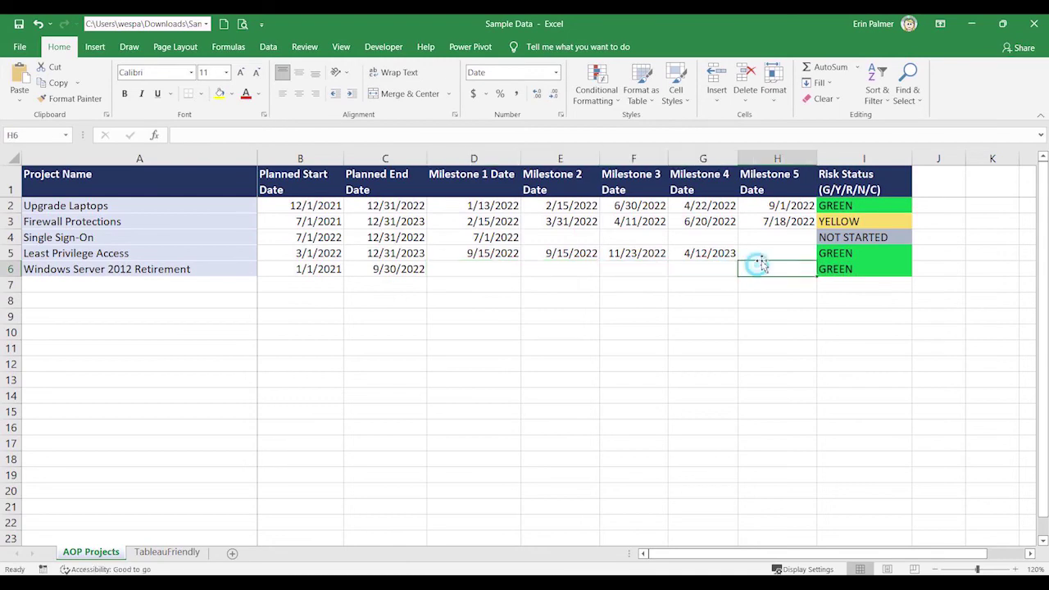
left_click(757, 237)
Inspect blank MilestoneDate cells C16 to C21 on TableauFriendly, then return to Tableau.
left_click(187, 553)
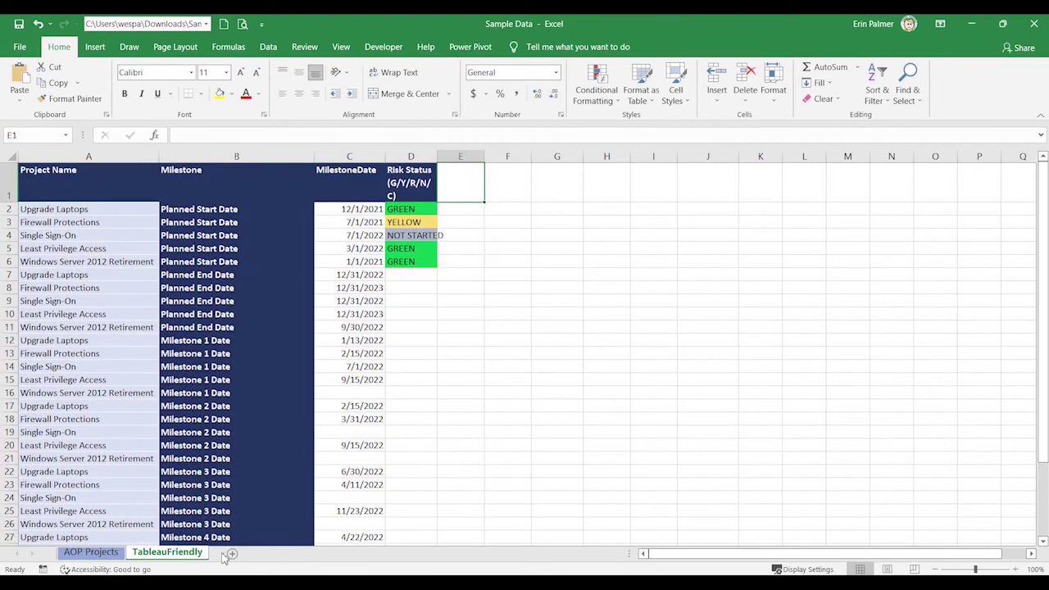
left_click(368, 392)
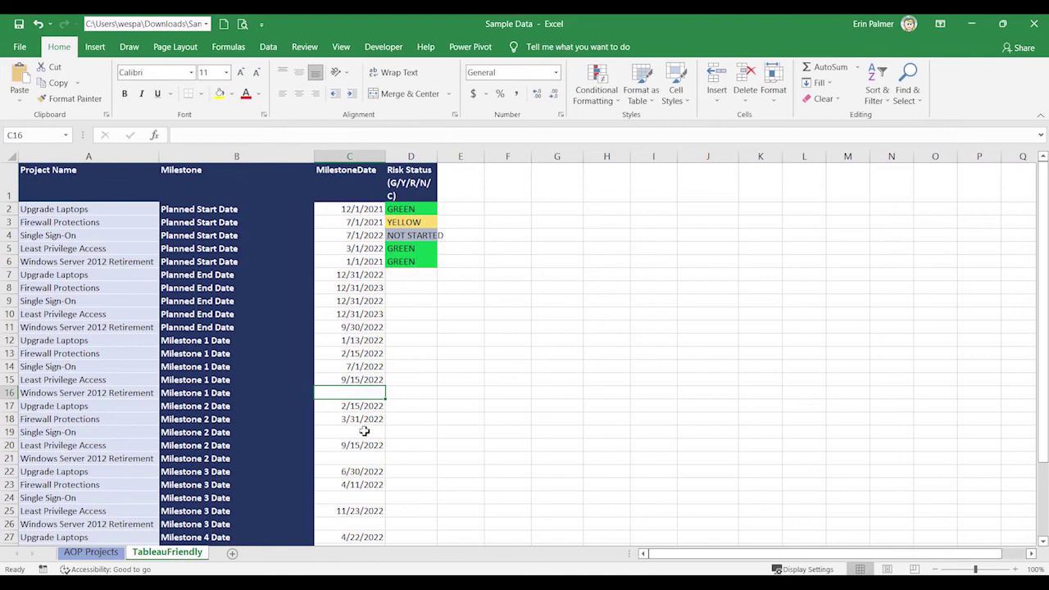
left_click(364, 432)
key("Down")
key("Down")
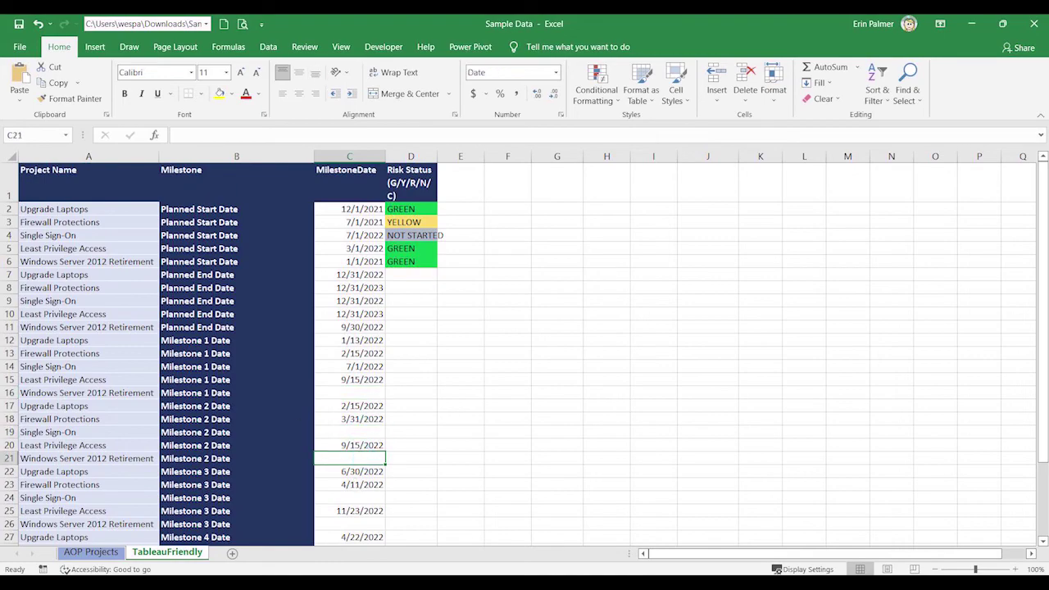
key("alt+Tab")
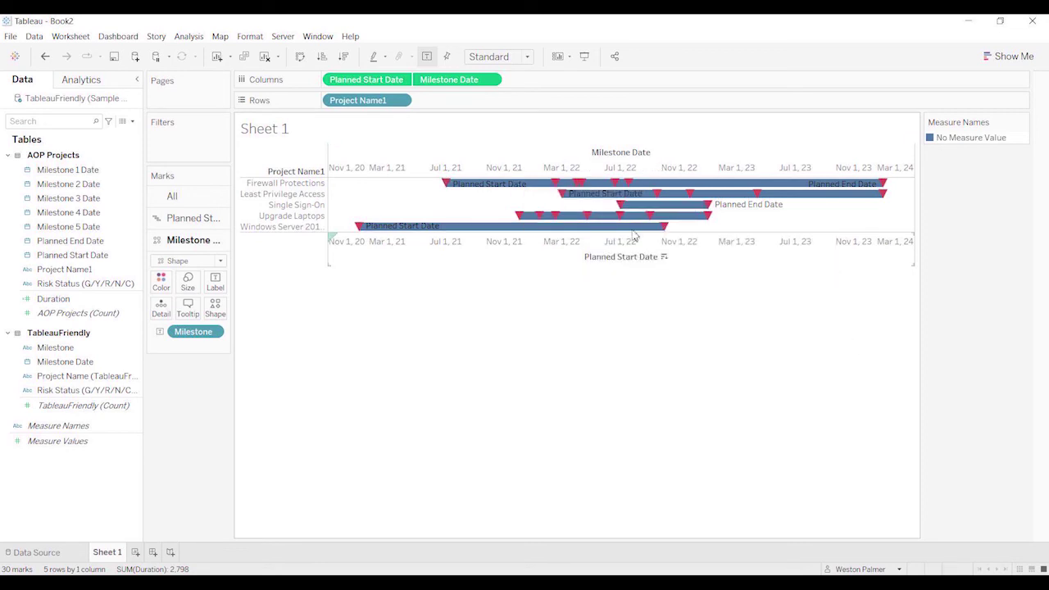
Clear the top Milestone Date axis title and set major and minor tick marks to None.
right_click(630, 157)
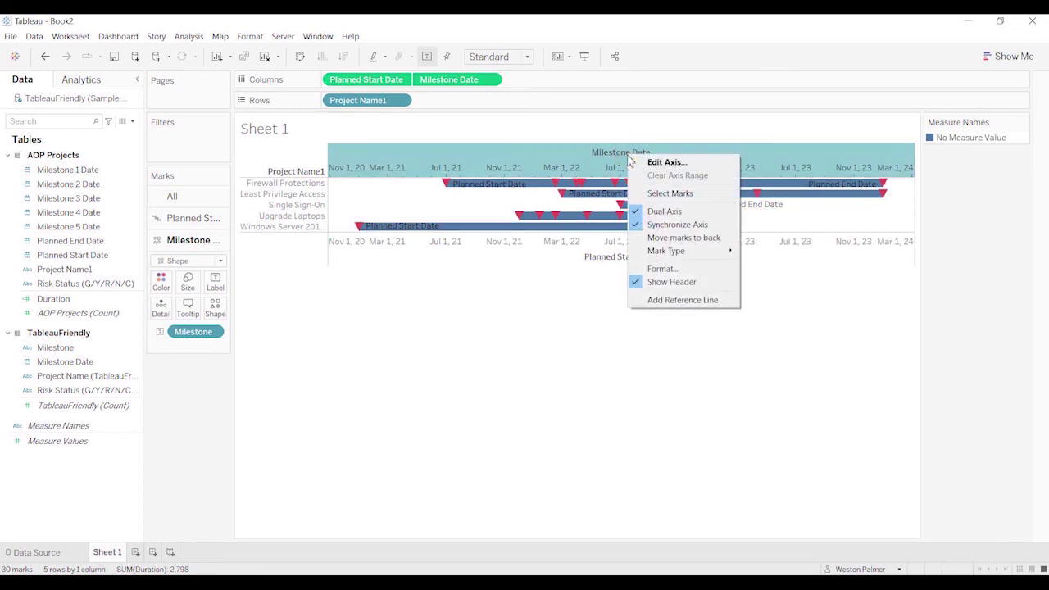
key("Escape")
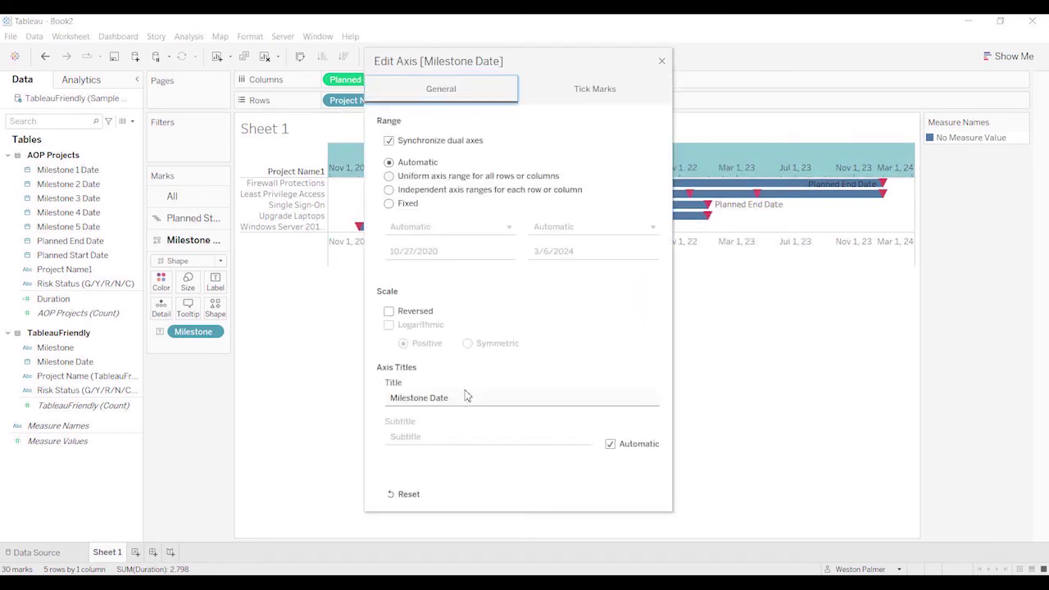
left_click(455, 397)
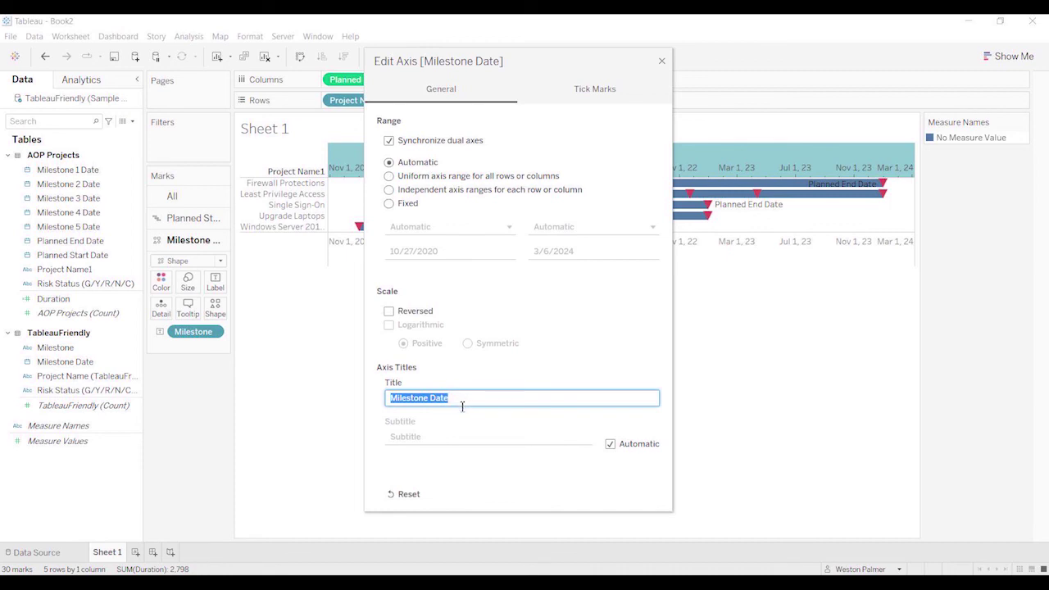
key("BackSpace")
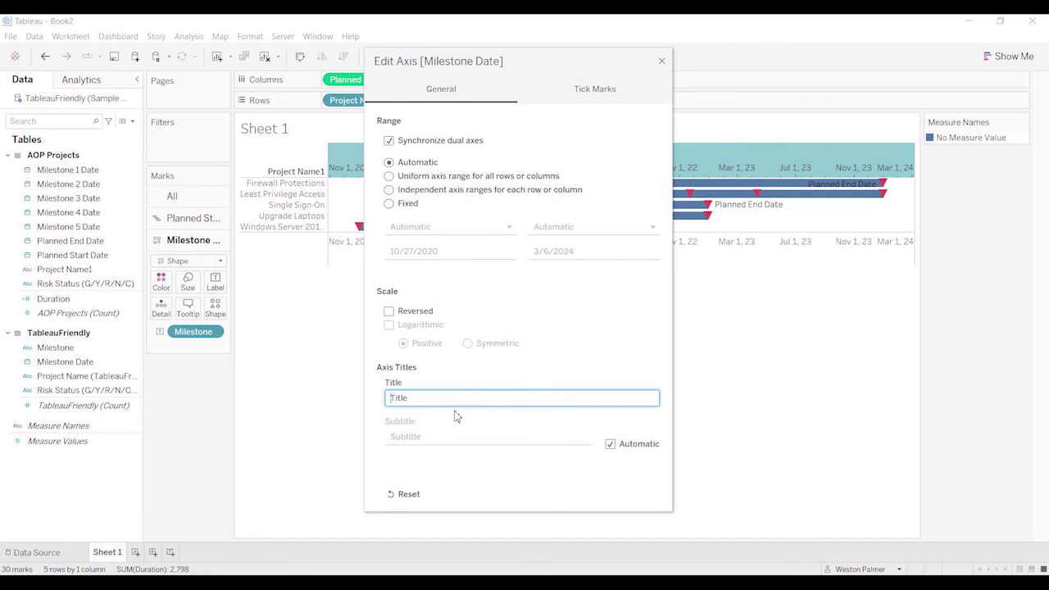
left_click(583, 89)
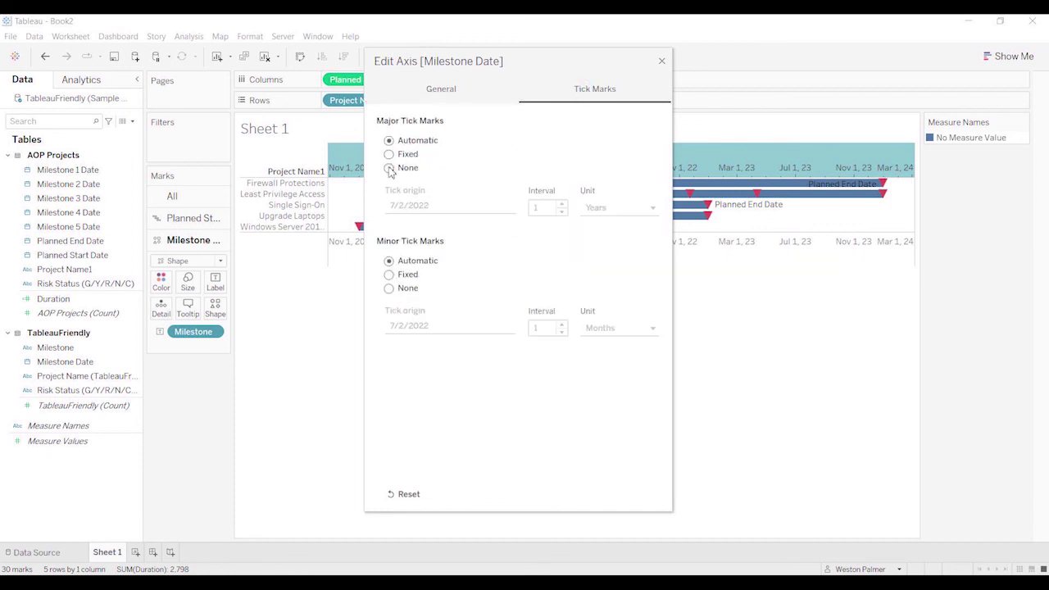
left_click(389, 168)
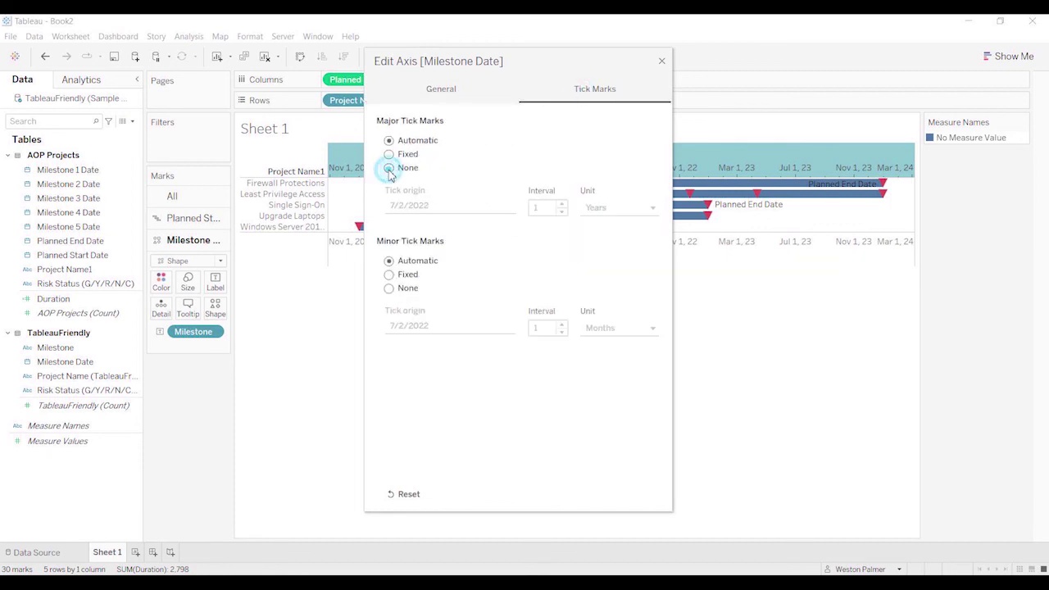
left_click(390, 288)
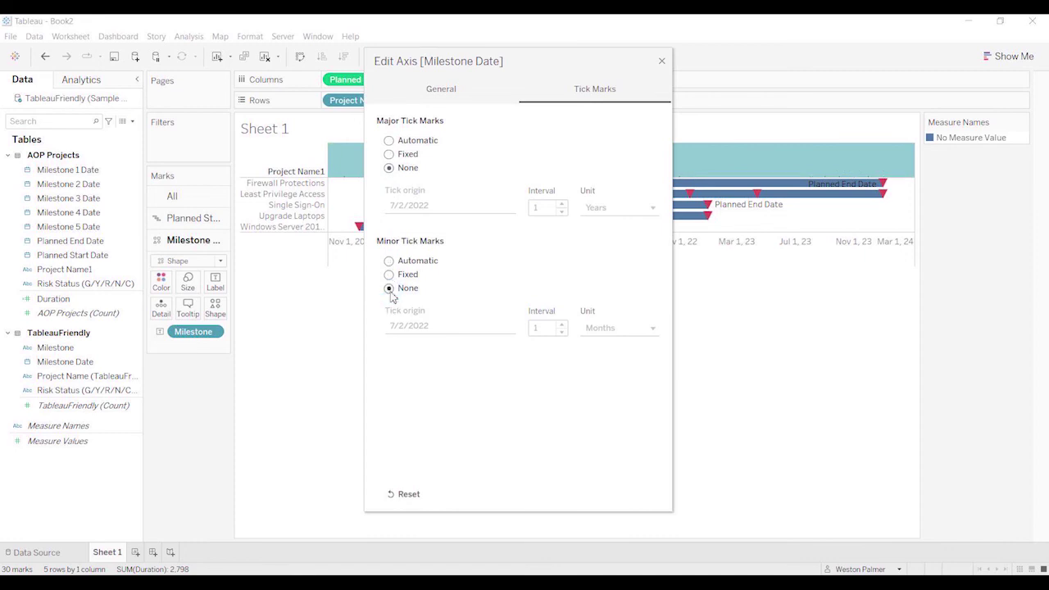
left_click(663, 63)
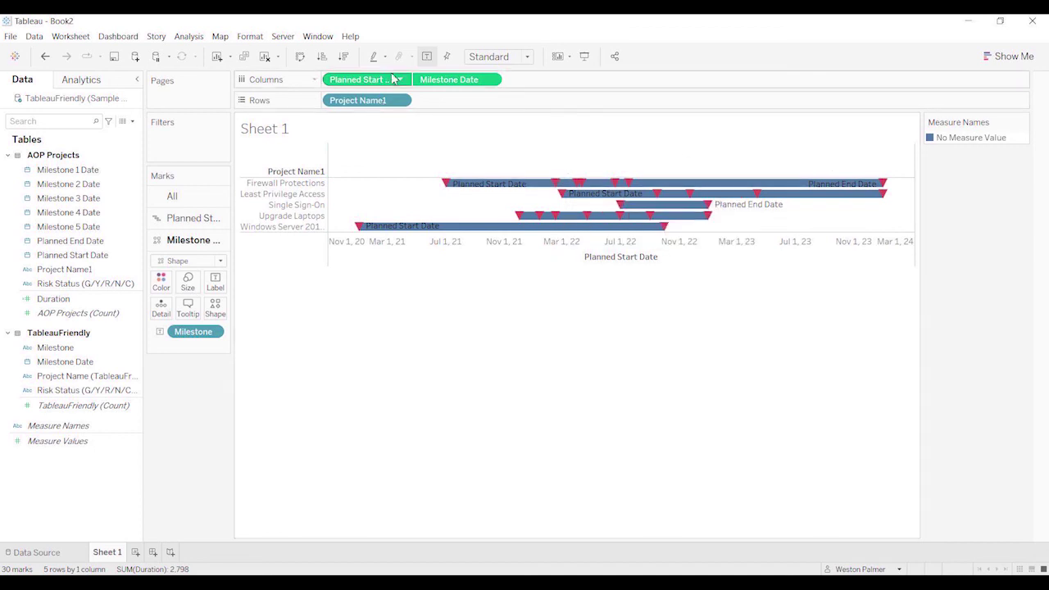
Undo the top-axis edits and delete the bottom Planned Start Date axis title.
left_click(46, 57)
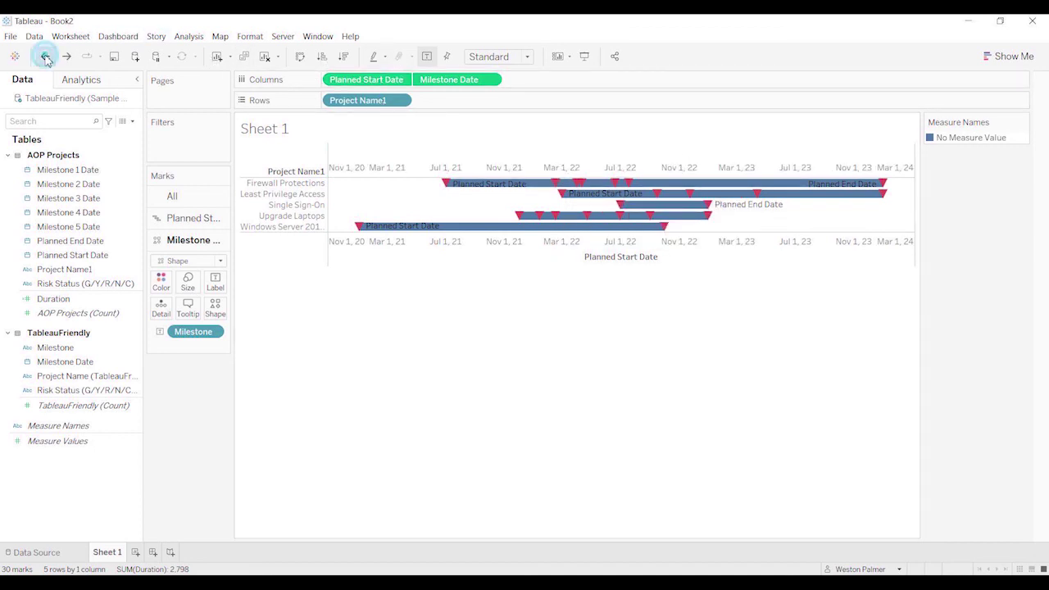
left_click(46, 57)
right_click(483, 243)
left_click(502, 258)
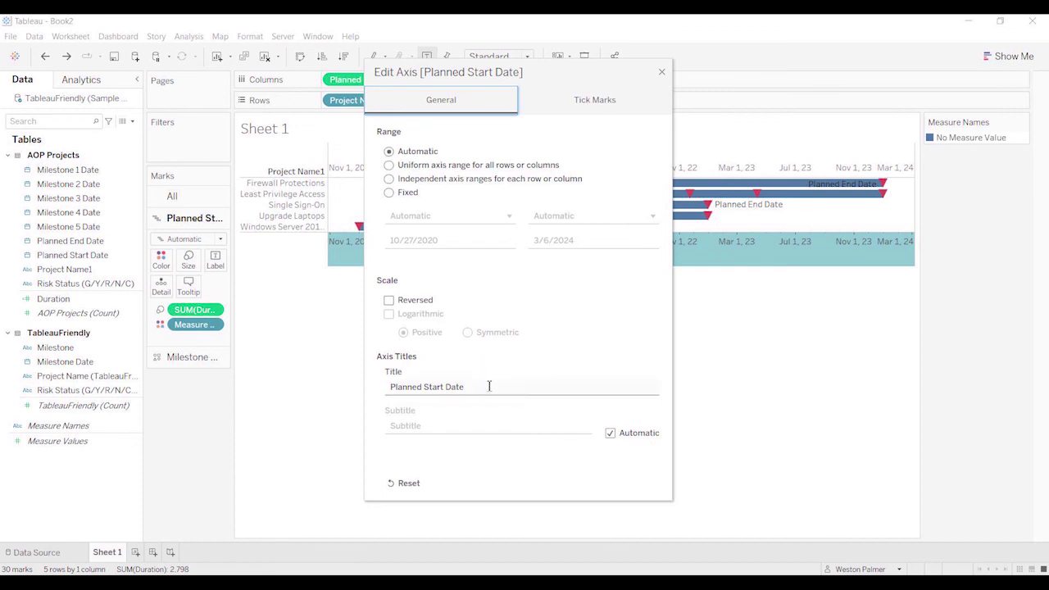
left_click(489, 385)
key("BackSpace")
Set the Planned Start Date axis major and minor tick marks to None.
left_click(583, 100)
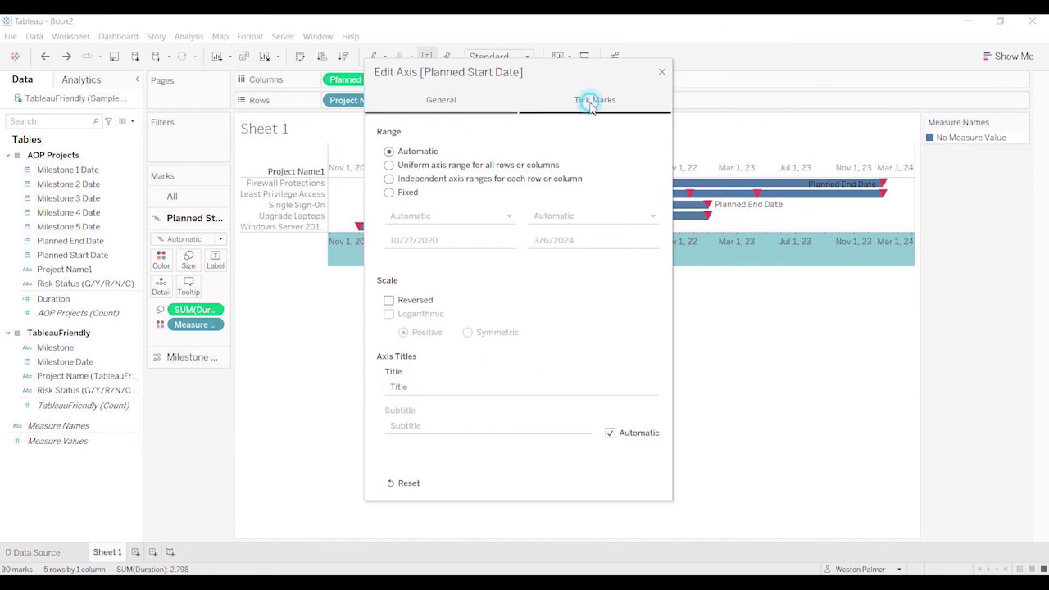
left_click(390, 179)
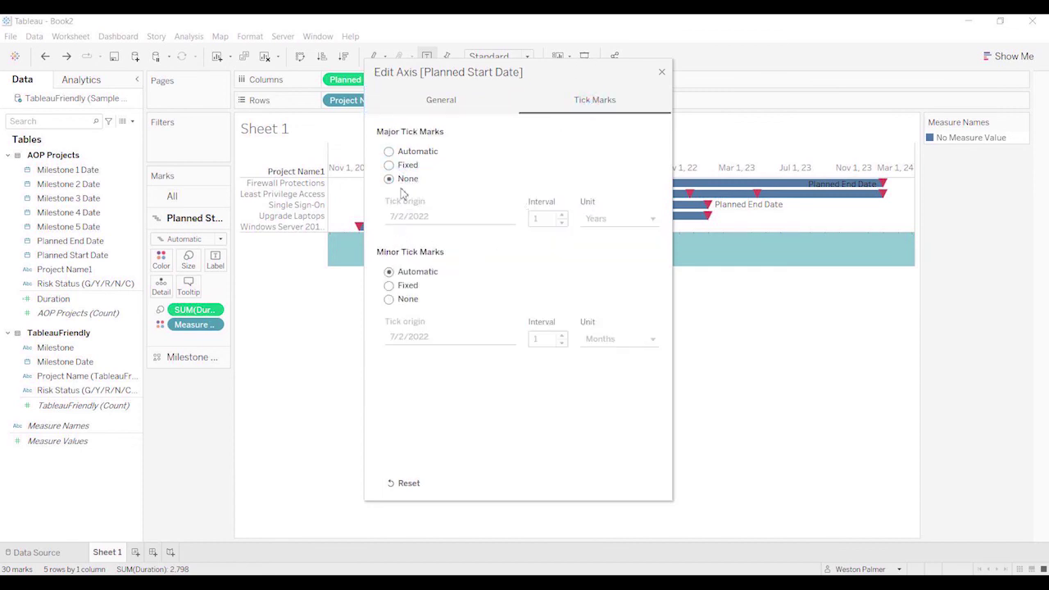
left_click(388, 299)
left_click(662, 71)
left_click(432, 386)
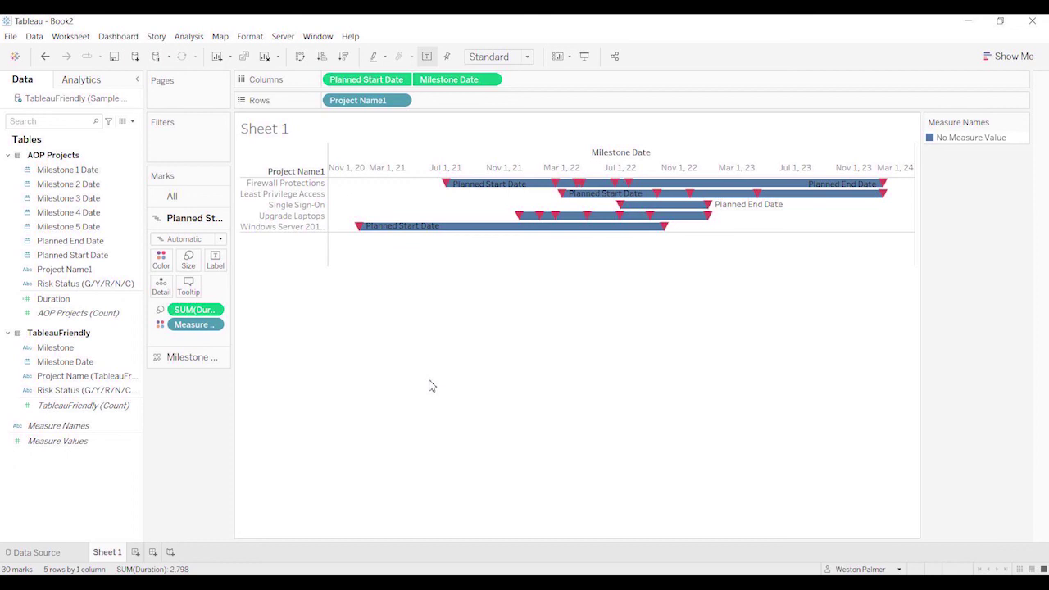